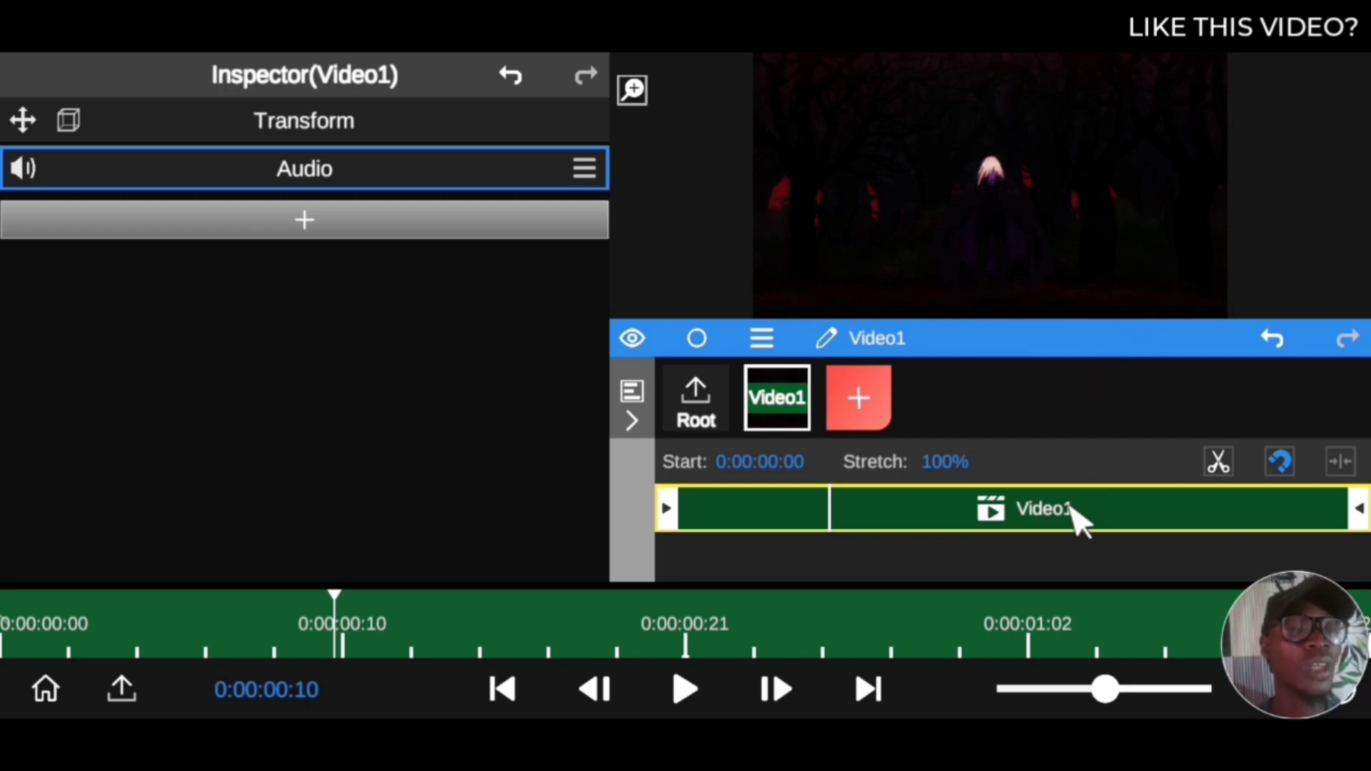
- Return to the project root and preview the original Video1 clip from its start, scrubbing its opening frames between playbacks
left_click(696, 396)
left_click_drag(500, 600, 4, 639)
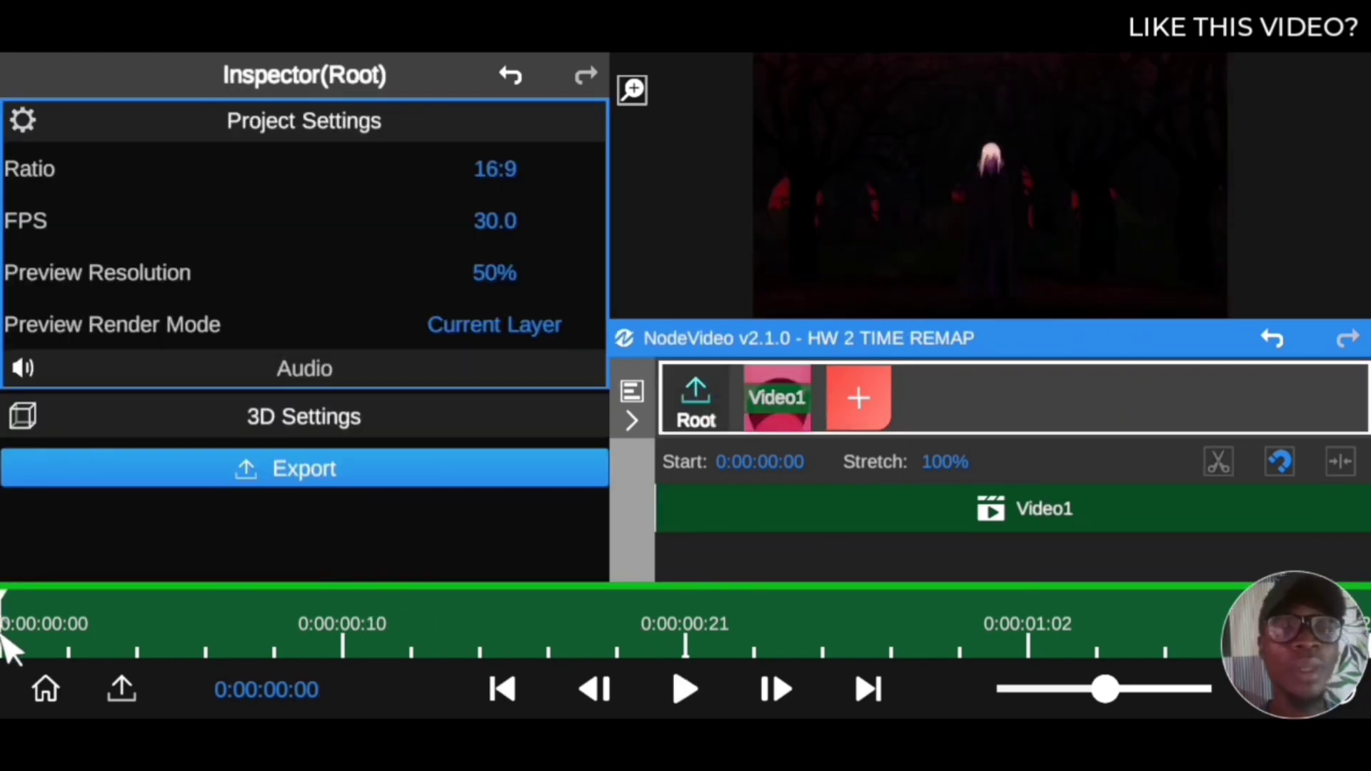
left_click(685, 689)
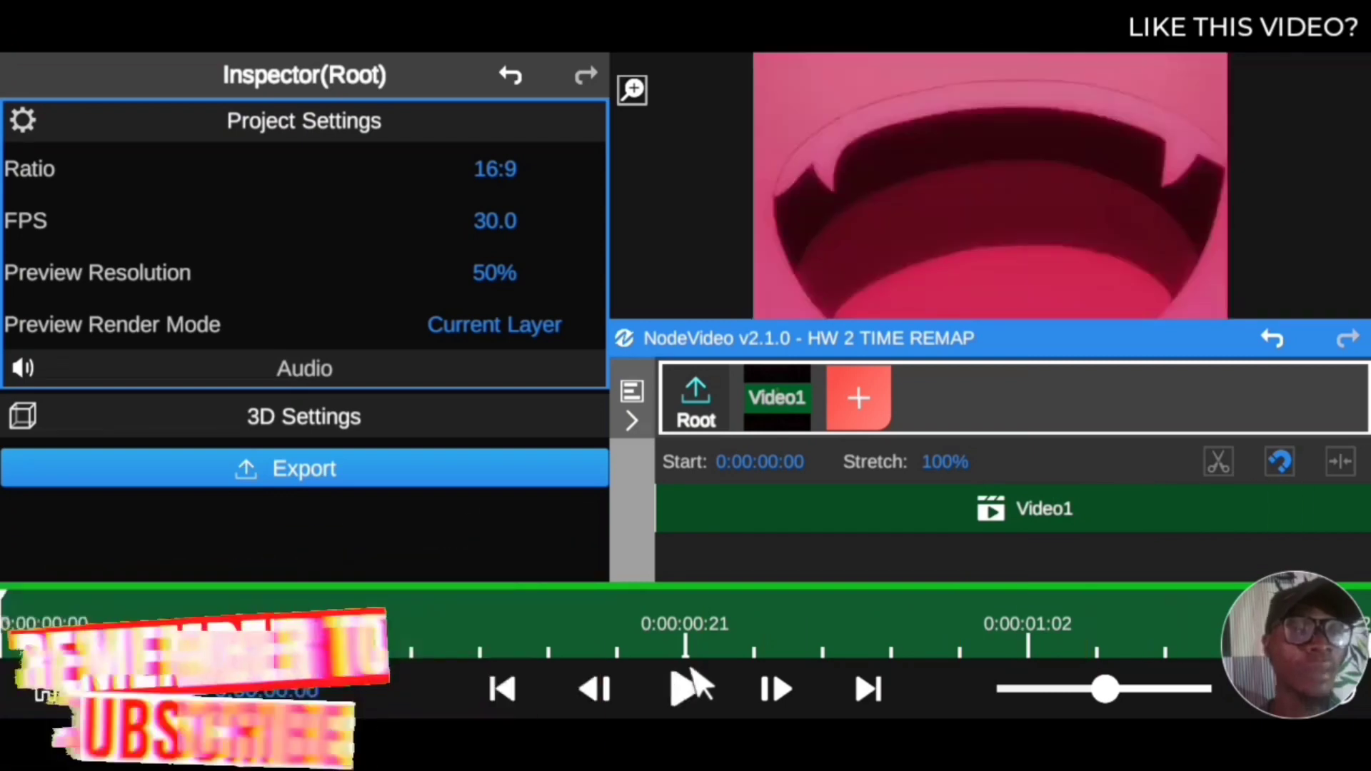
left_click(686, 689)
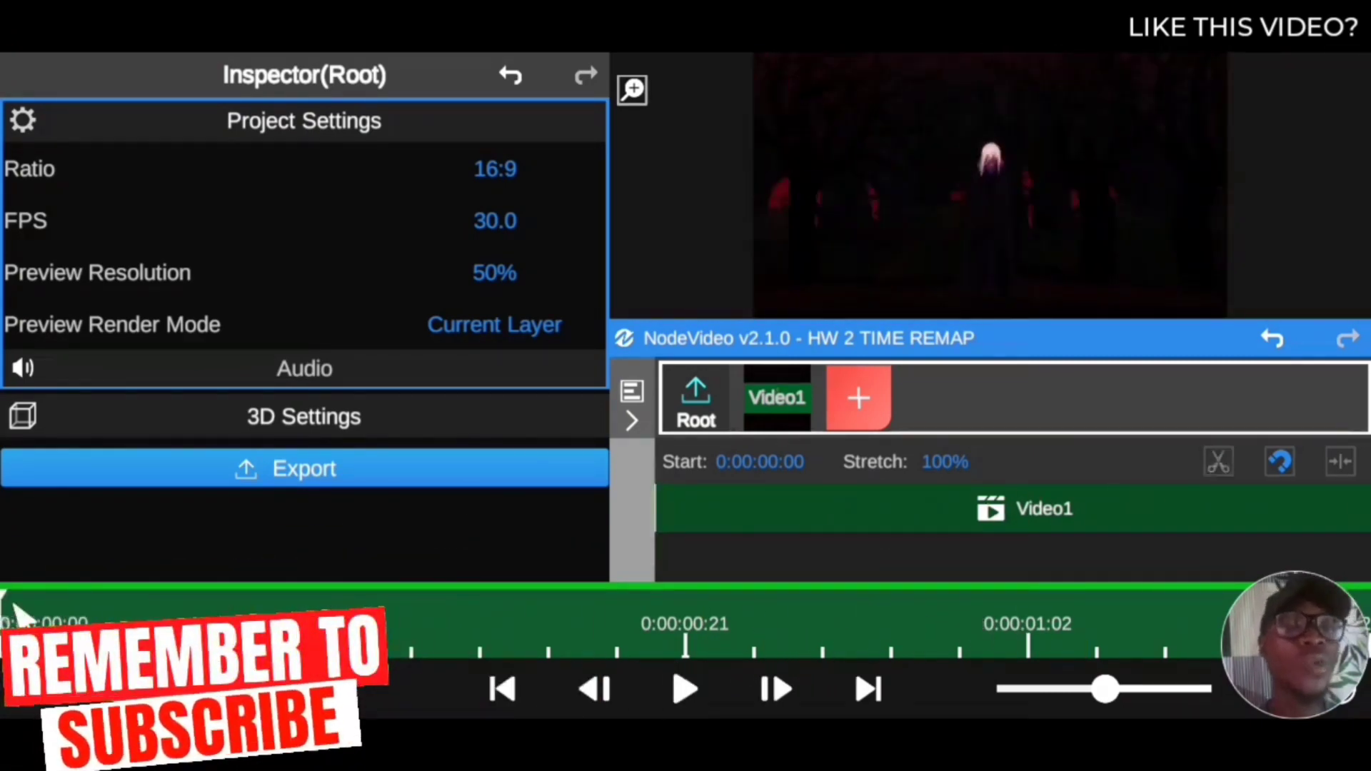
left_click_drag(25, 616, 138, 611)
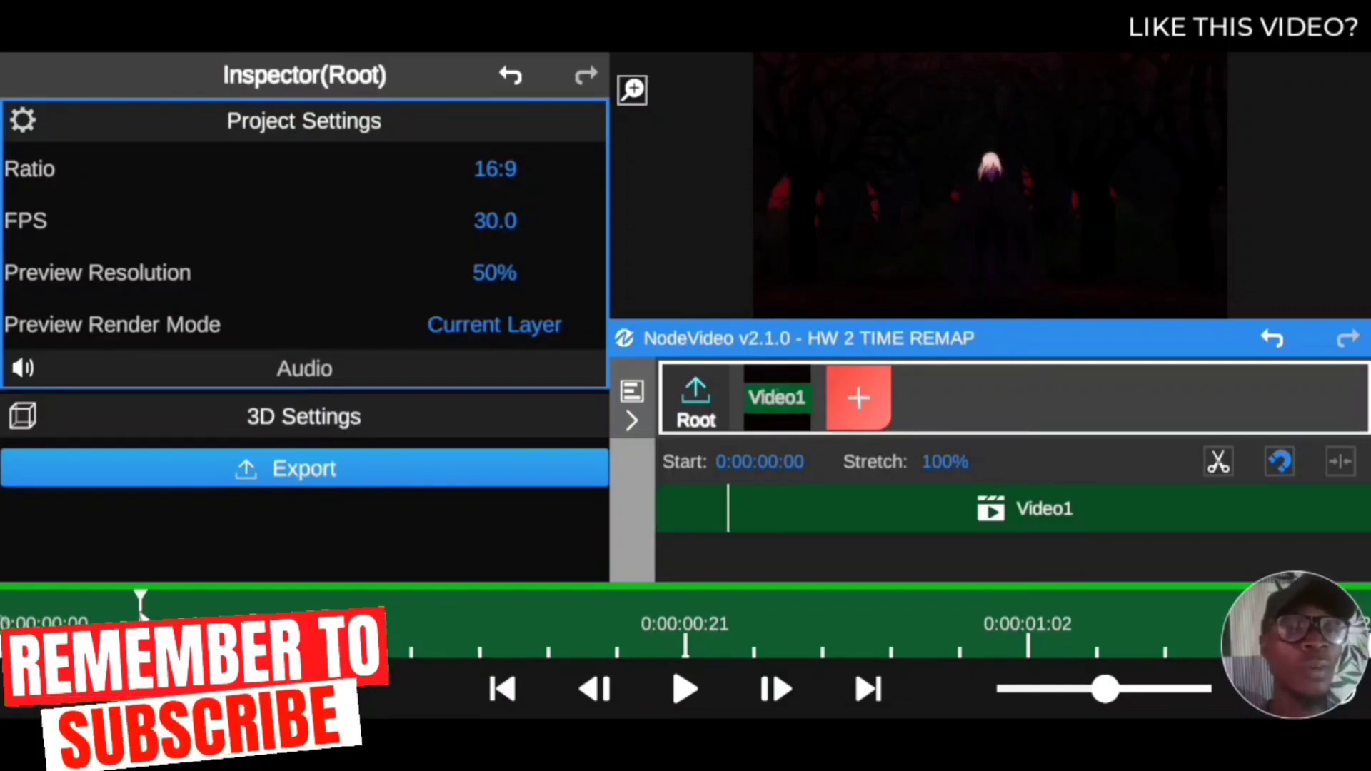
left_click(52, 597)
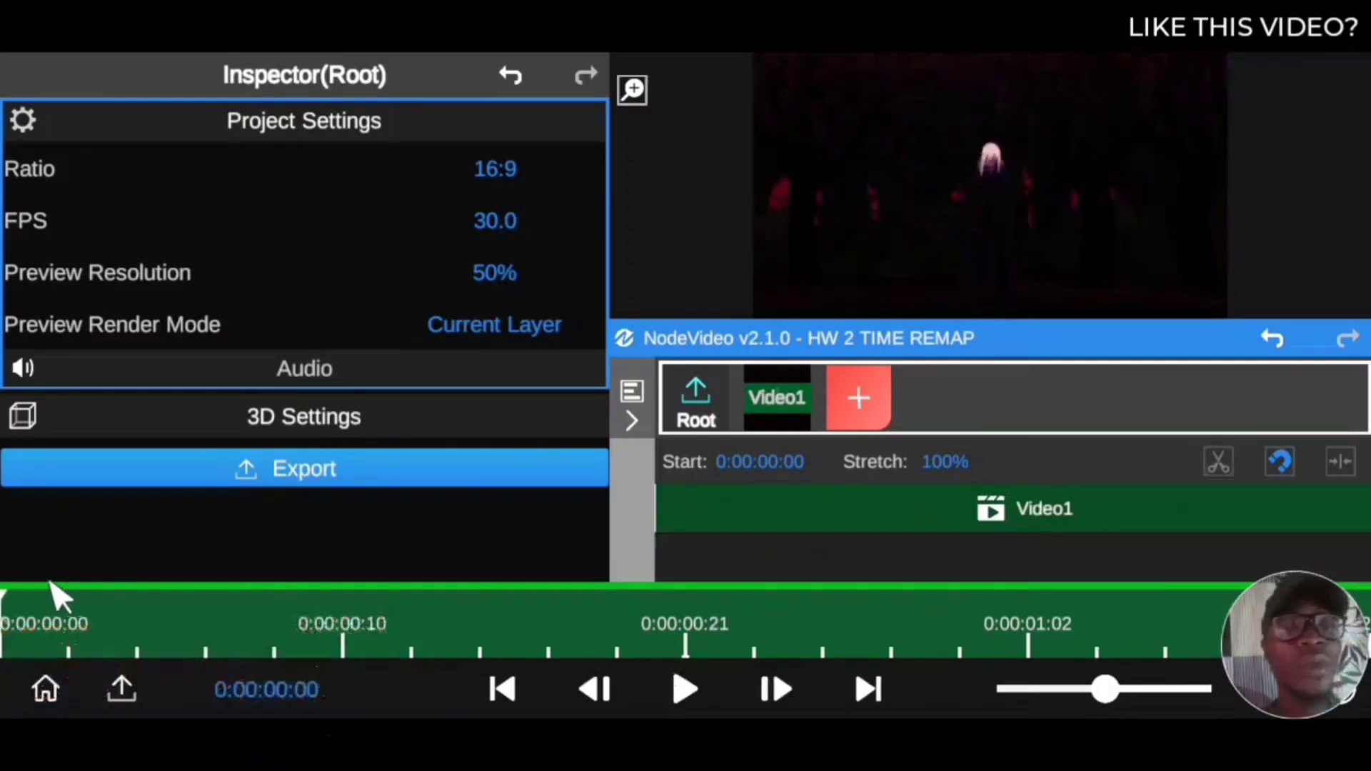
left_click_drag(55, 591, 9, 632)
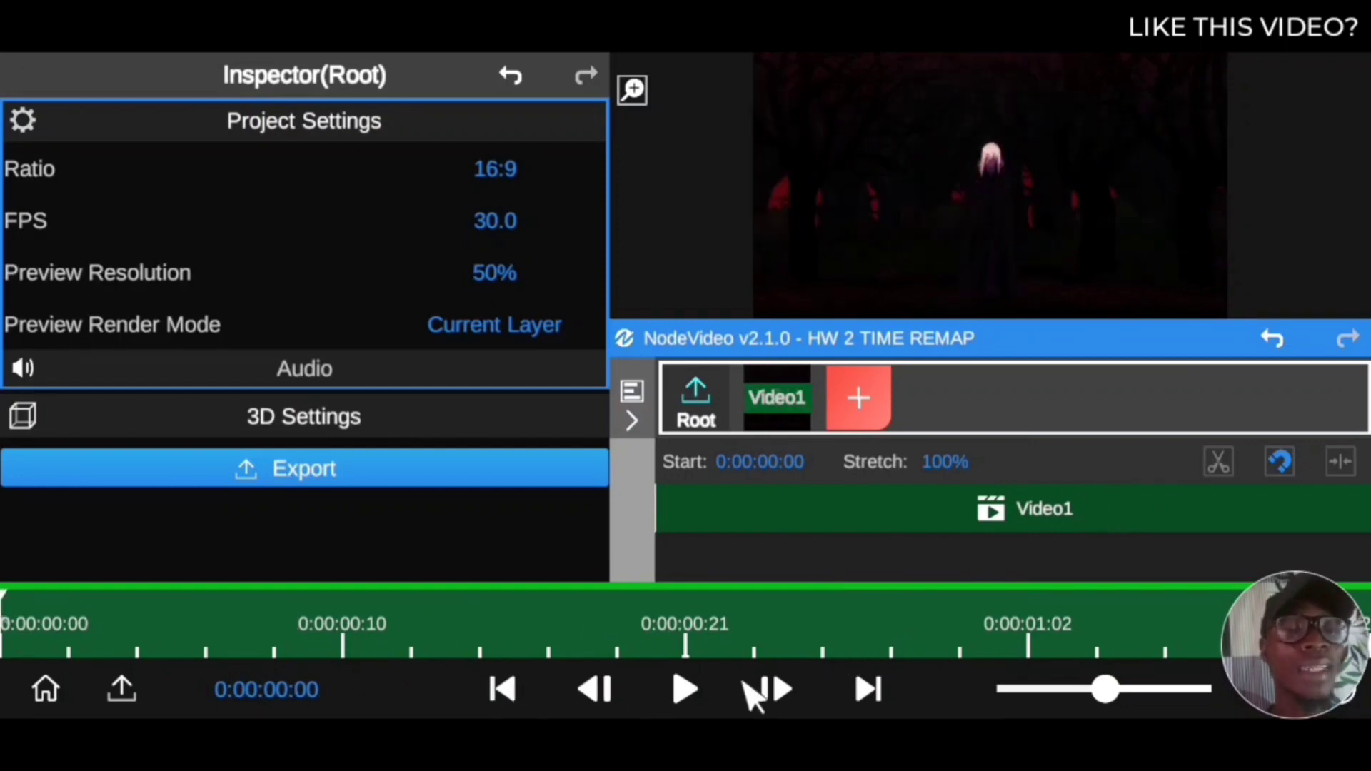
left_click(684, 690)
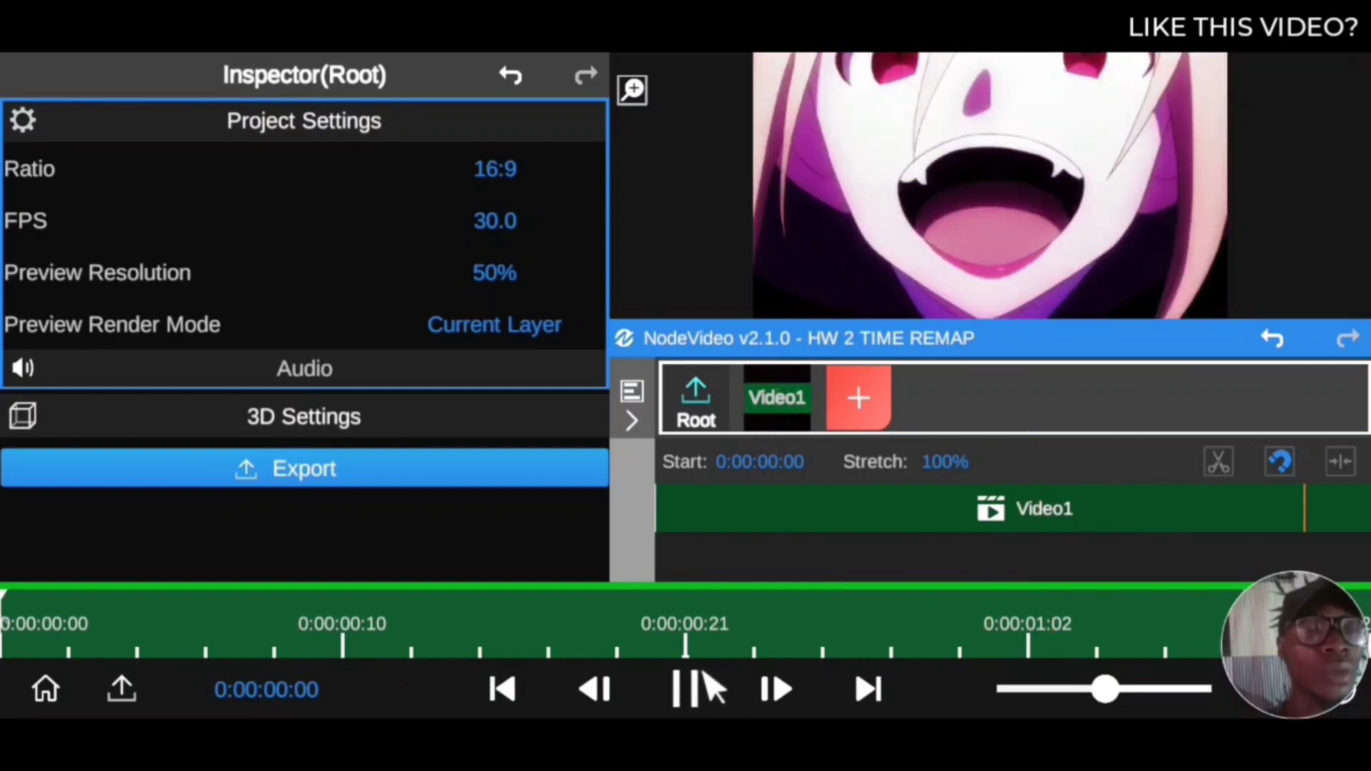
left_click(700, 689)
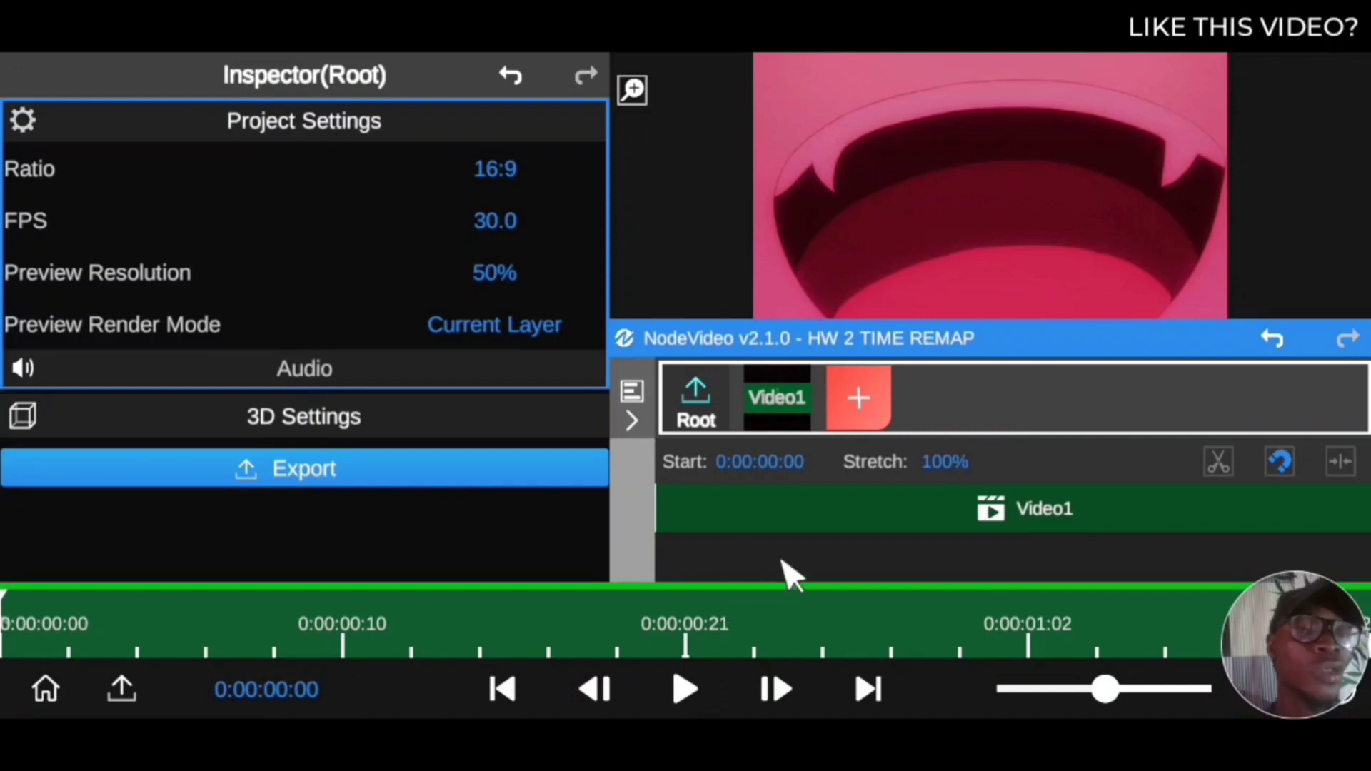
- Add a Time Remap property to Video1 and expand its keyframe track
left_click(930, 500)
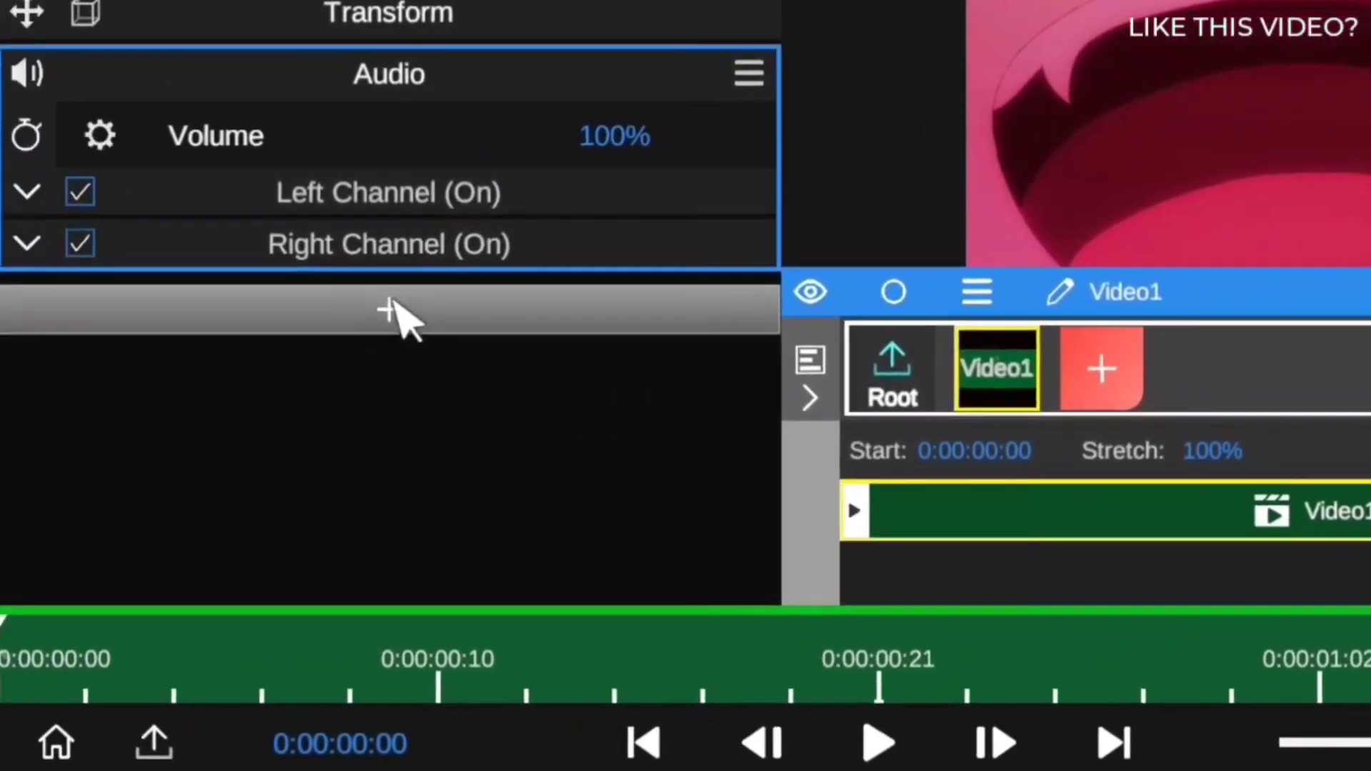
left_click(83, 299)
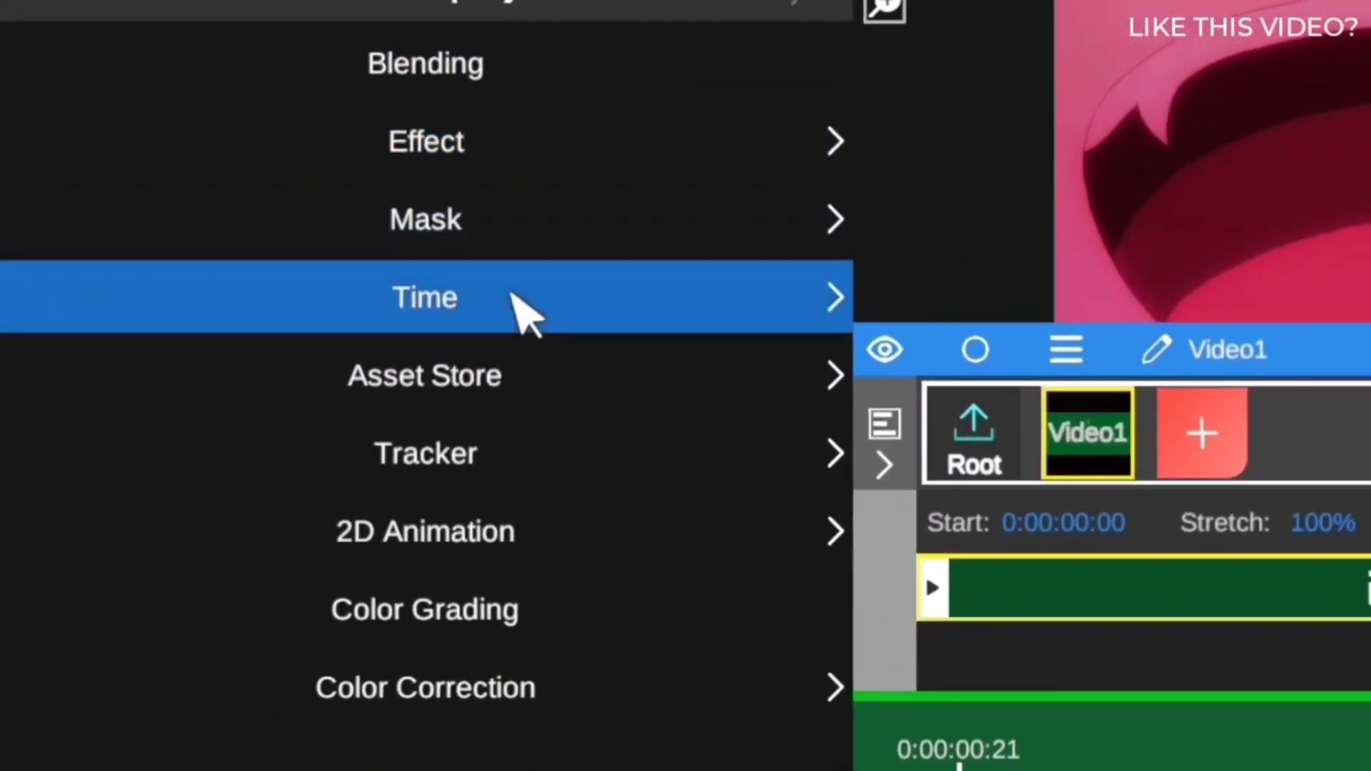
left_click(474, 247)
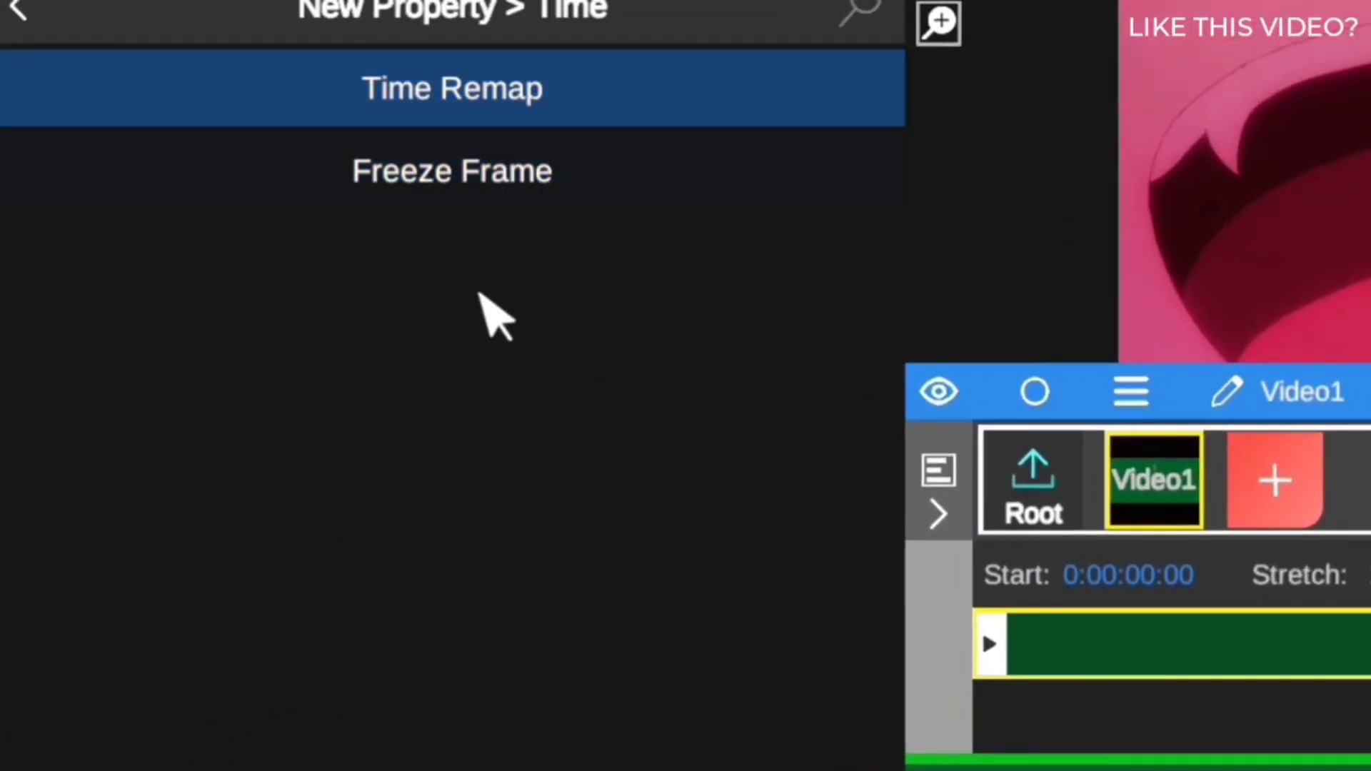
left_click(464, 97)
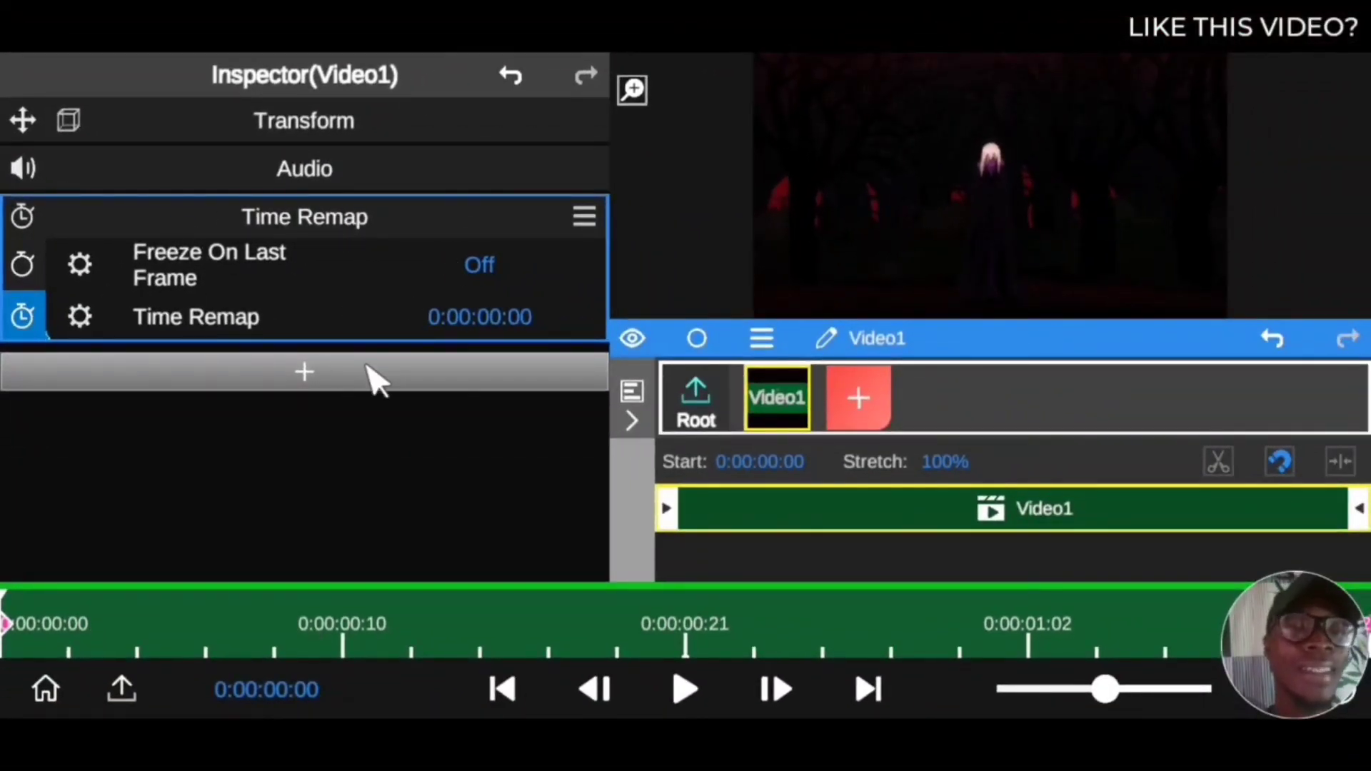
left_click(34, 320)
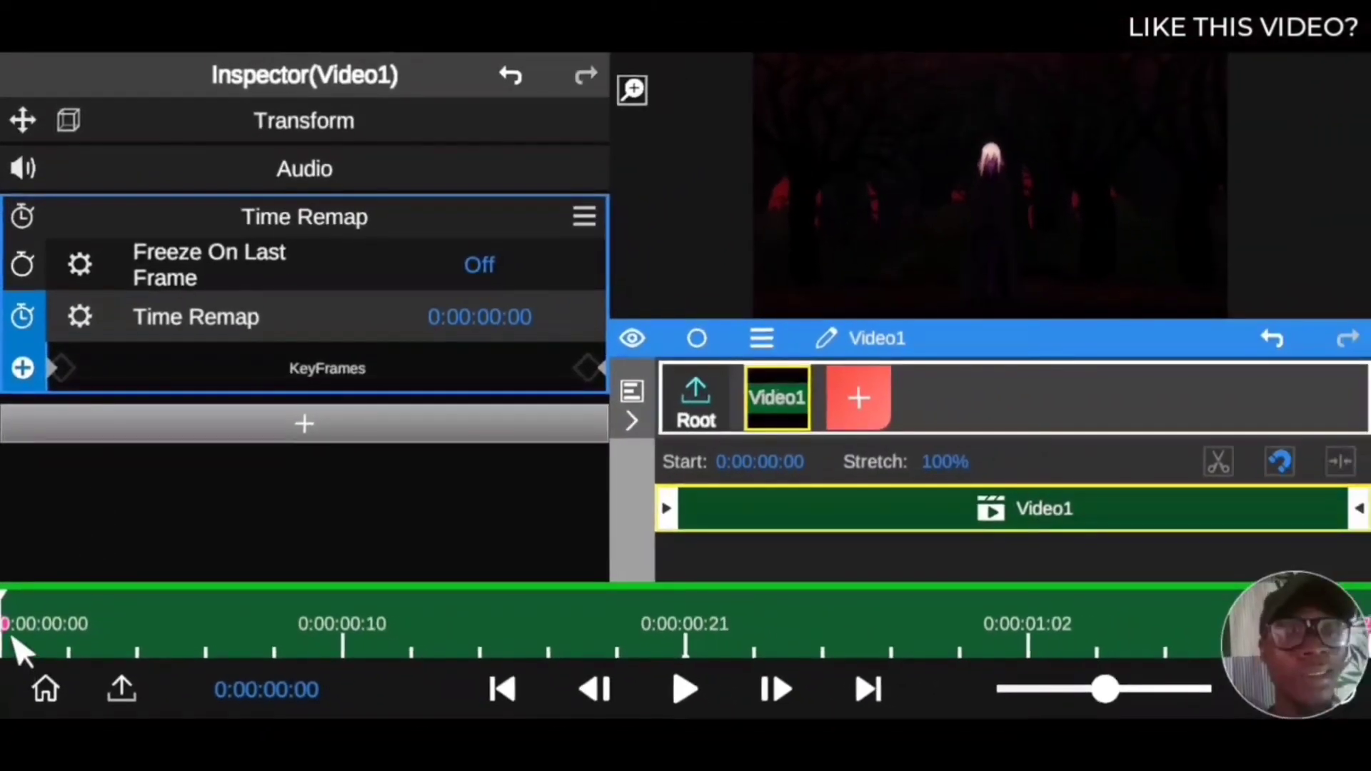
- Examine the Time Remap values at the start, end and middle of Video1
key("space")
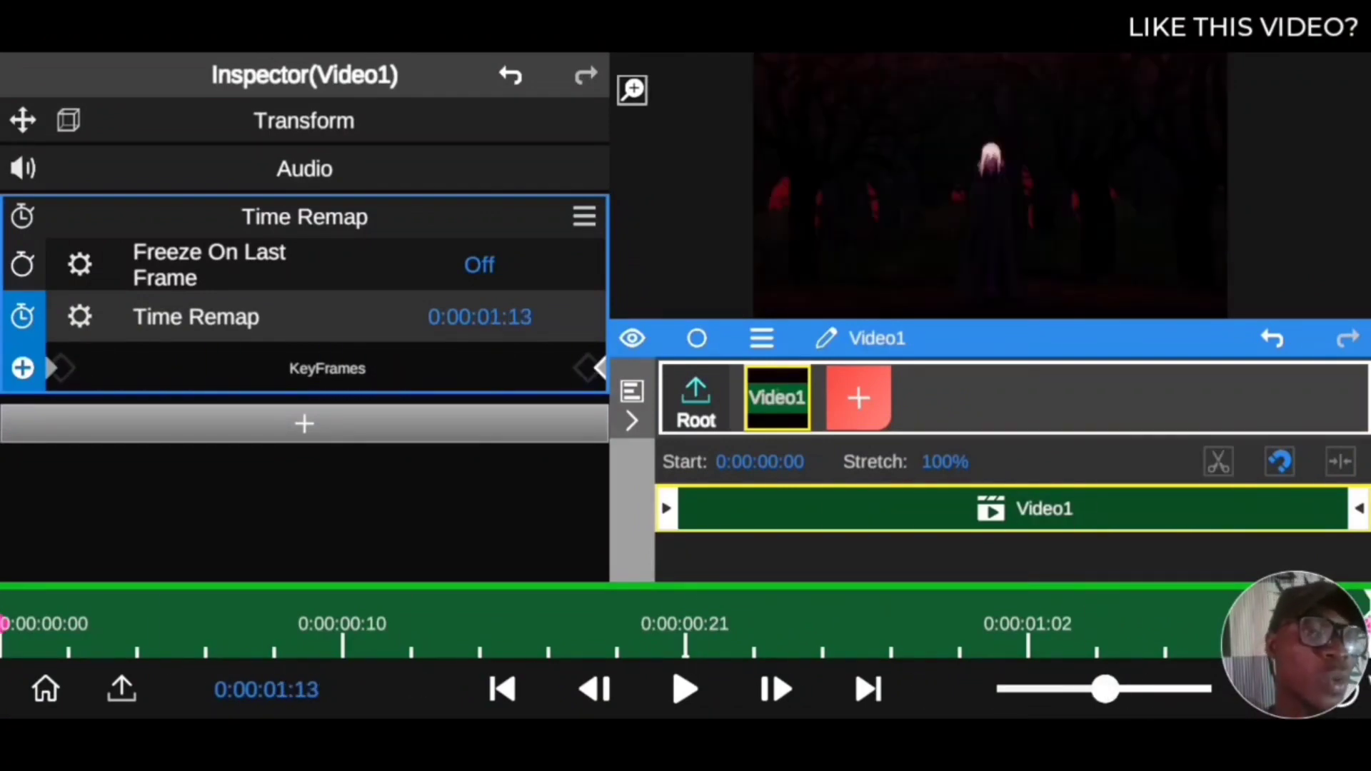
left_click(51, 647)
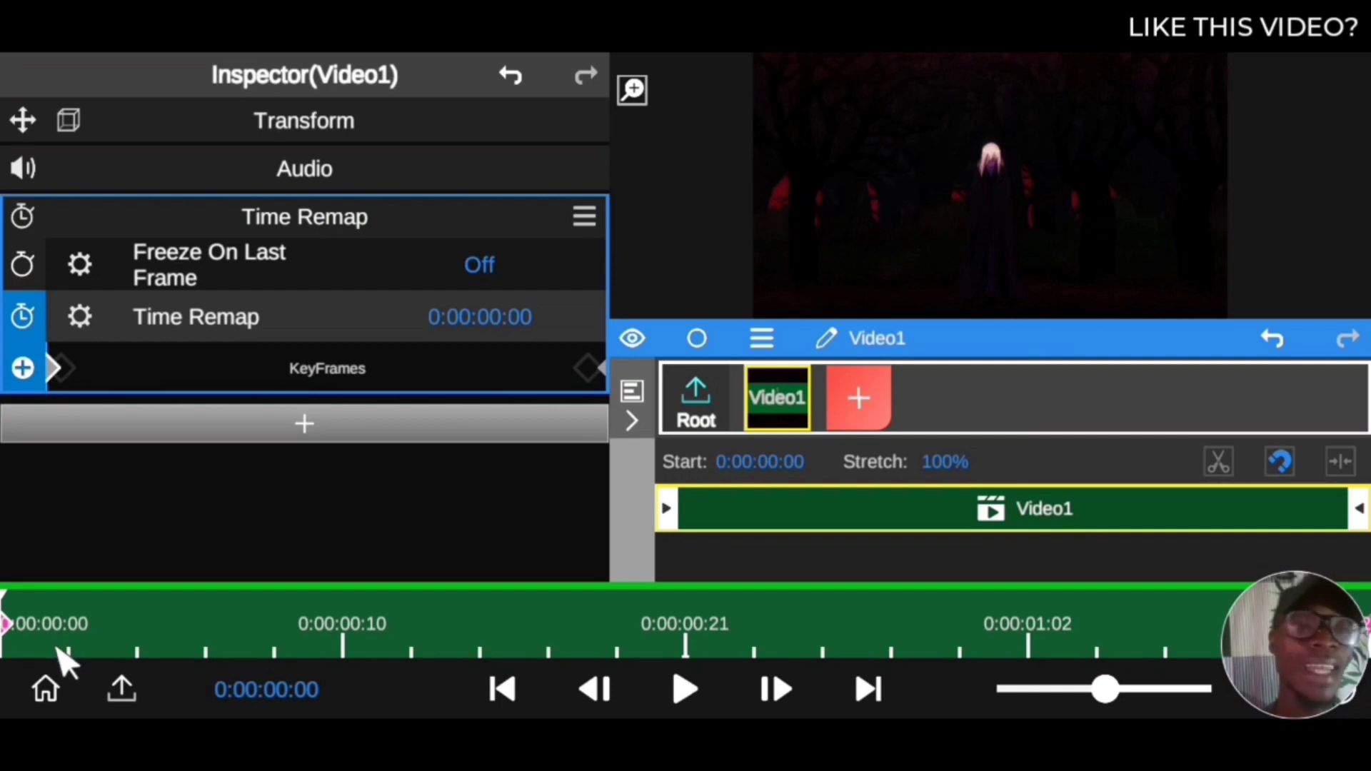
key("Right")
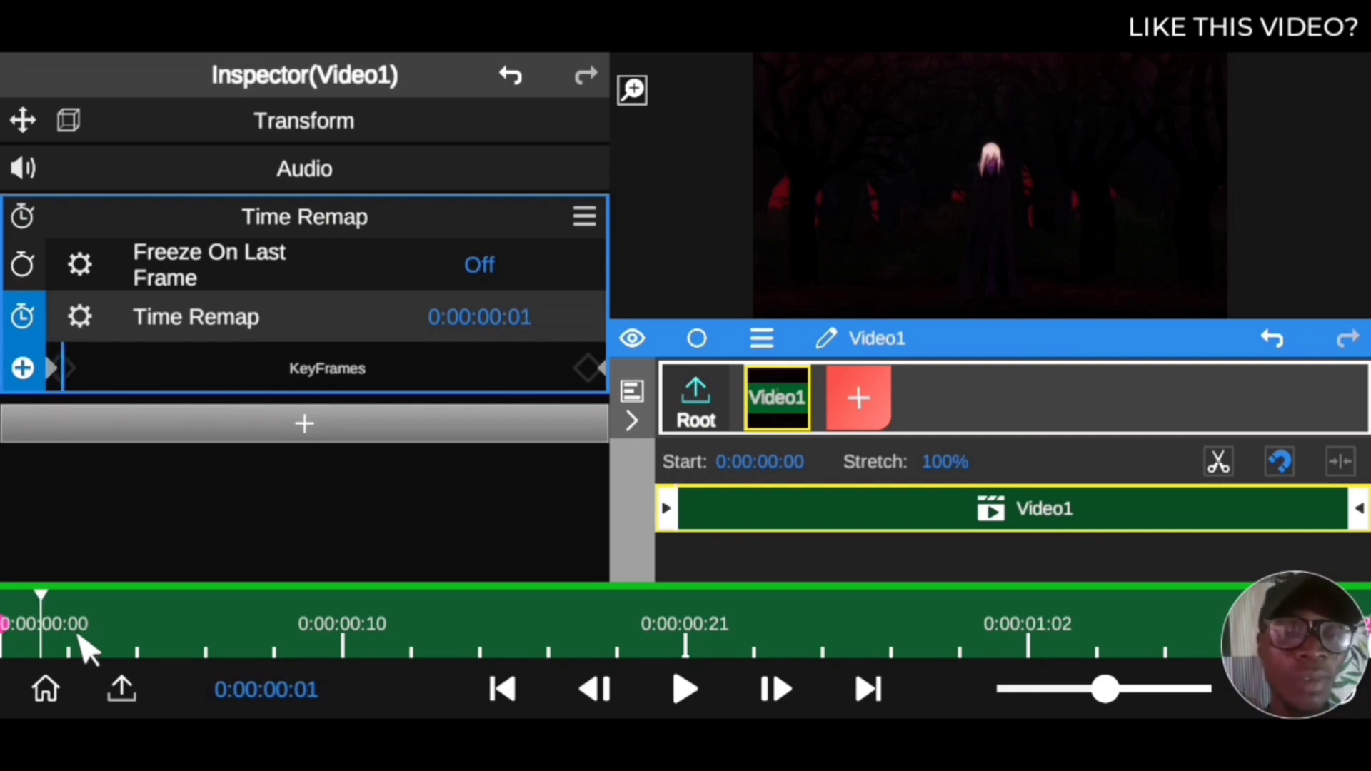
key("End")
left_click_drag(1279, 671, 9, 668)
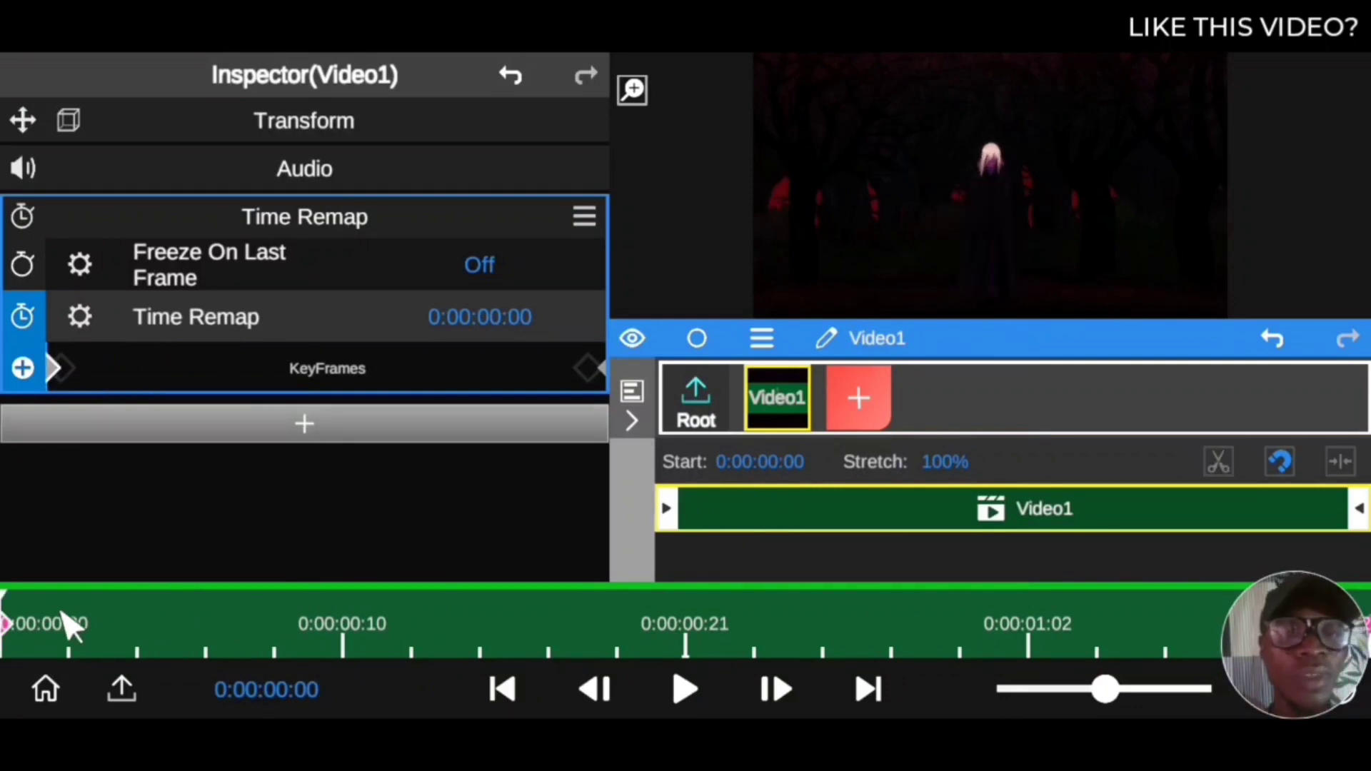
left_click_drag(68, 626, 654, 654)
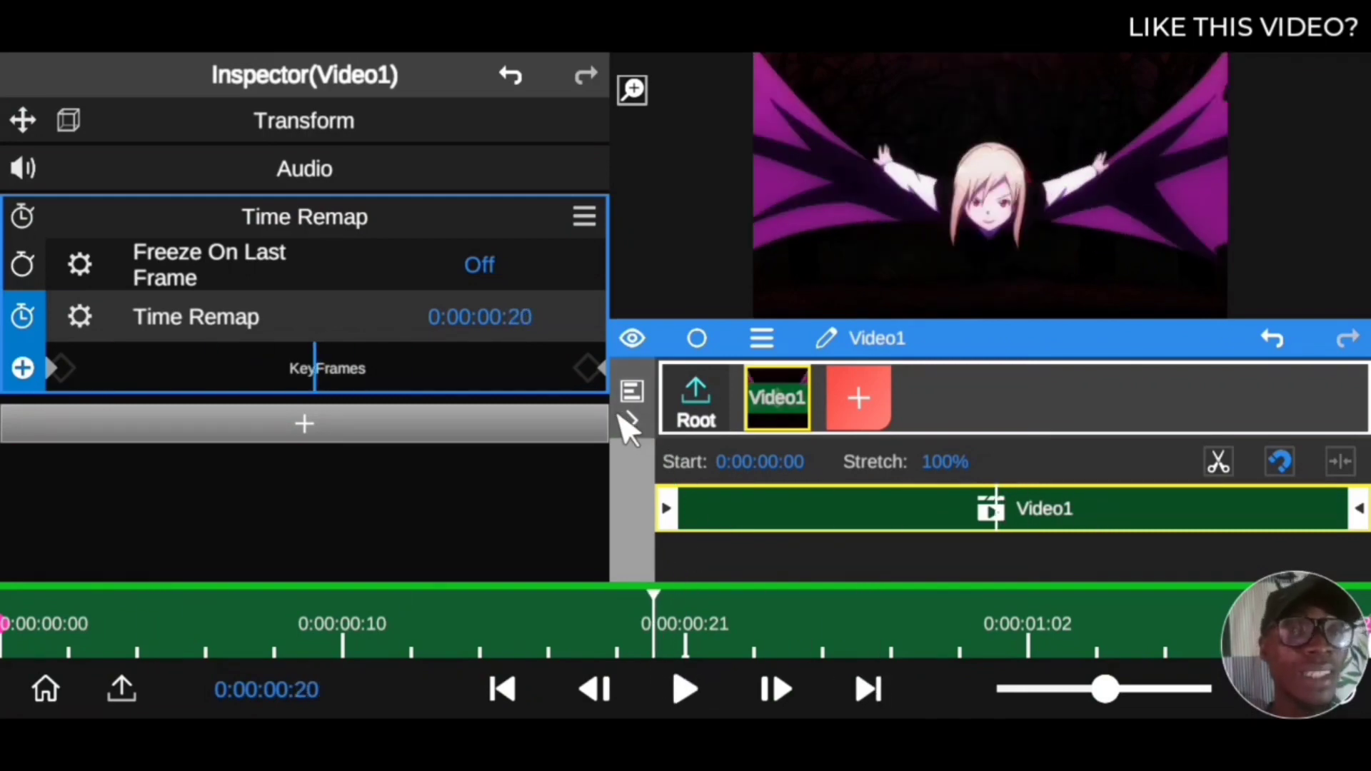
- Swap the start and end Time Remap keyframes so that Video1 plays in reverse
left_click(596, 369)
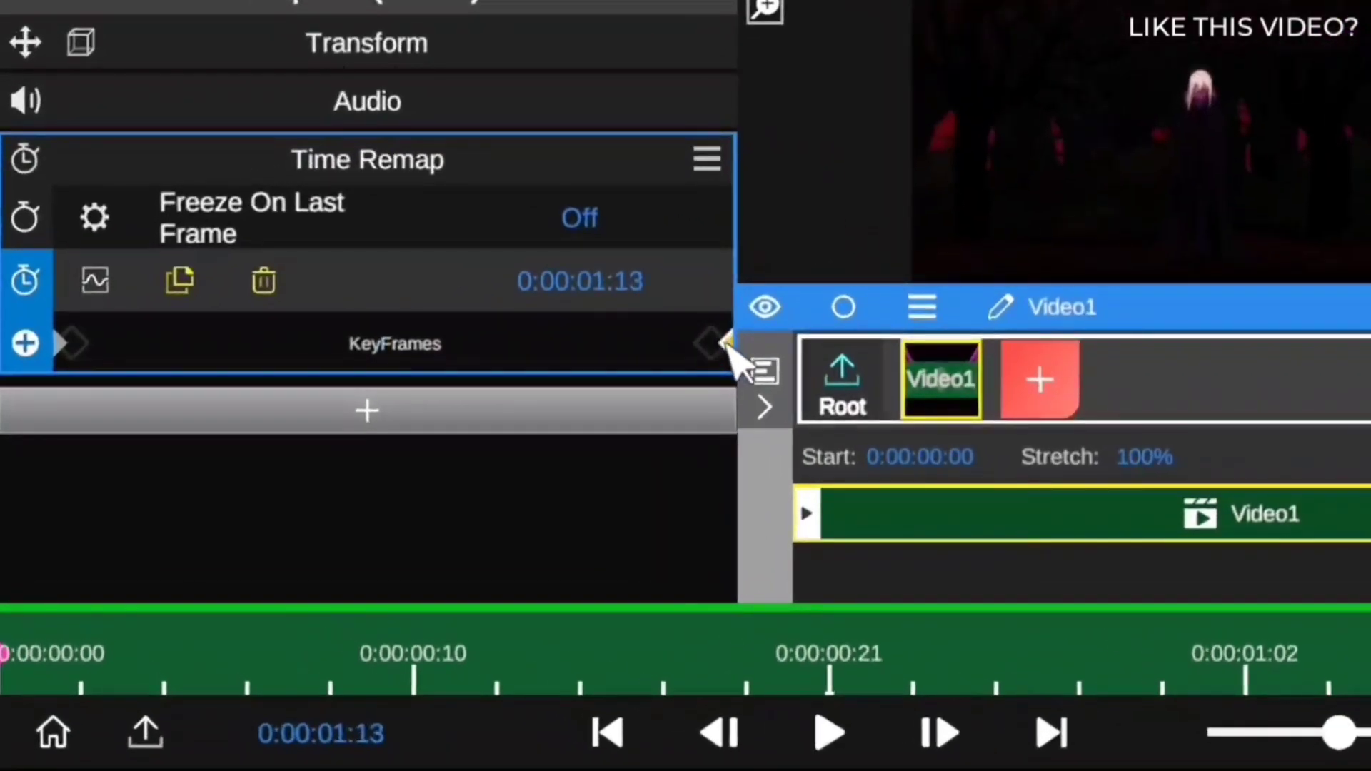
mouse_move(728, 346)
left_mouse_down()
mouse_move(297, 379)
mouse_move(178, 368)
left_mouse_up()
left_click_drag(70, 348, 779, 361)
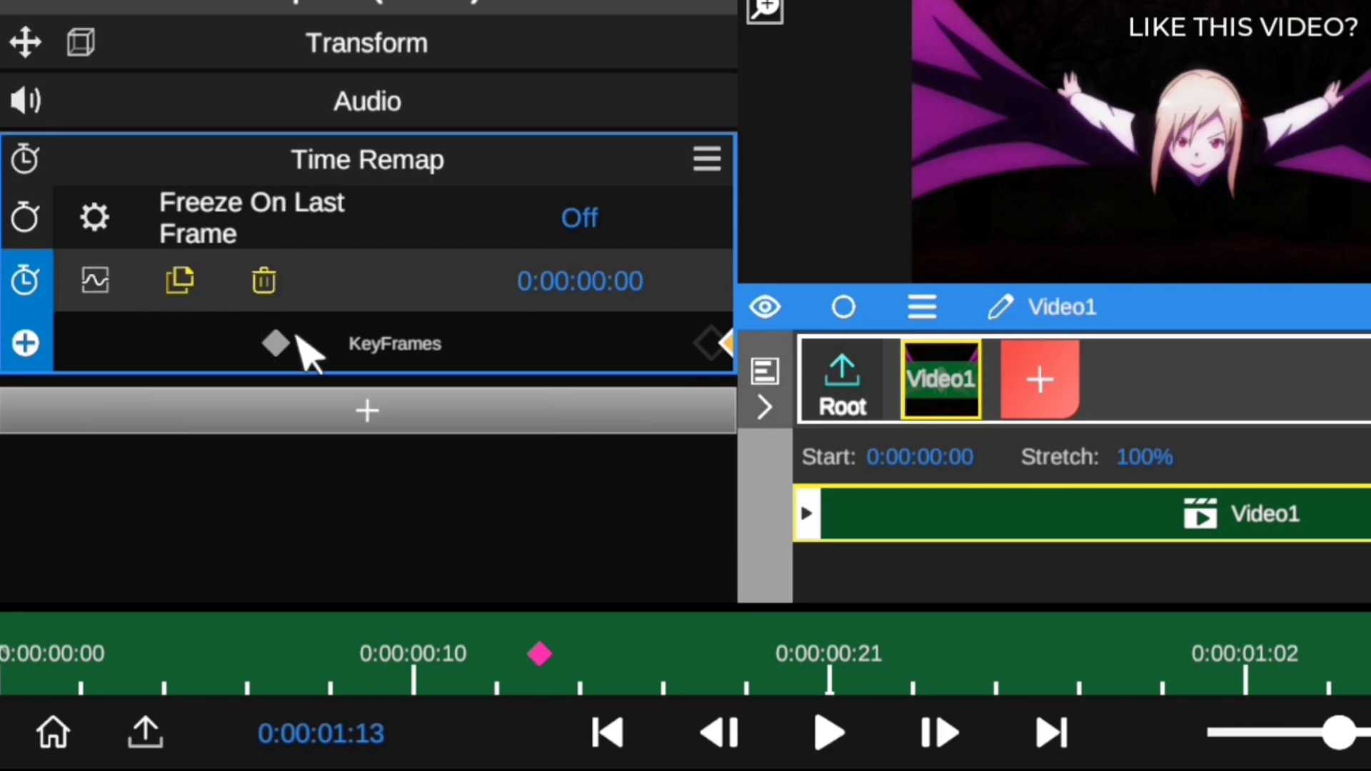
left_click_drag(296, 349, 43, 355)
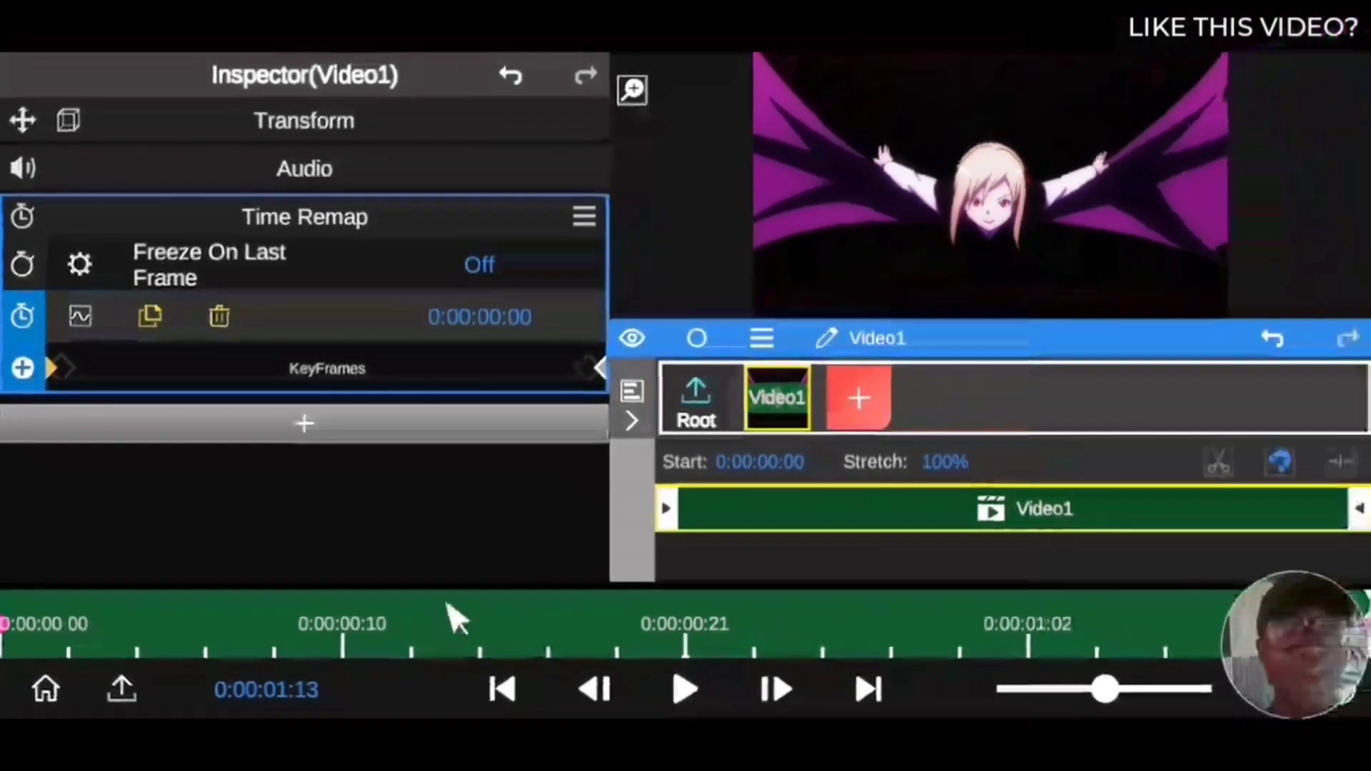
- Play the reversed Video1 clip from its start a few times to check the effect
left_click(497, 658)
left_click_drag(372, 632, 33, 638)
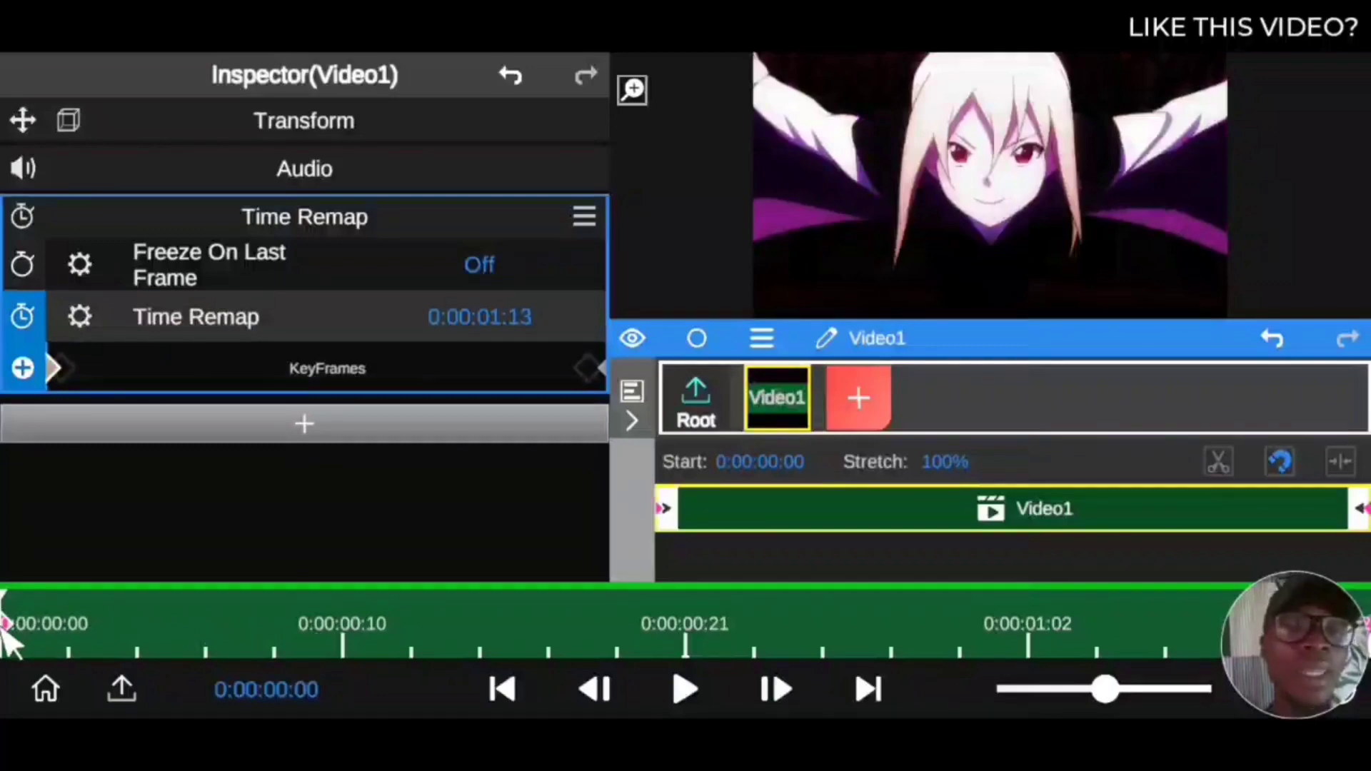
left_click(696, 693)
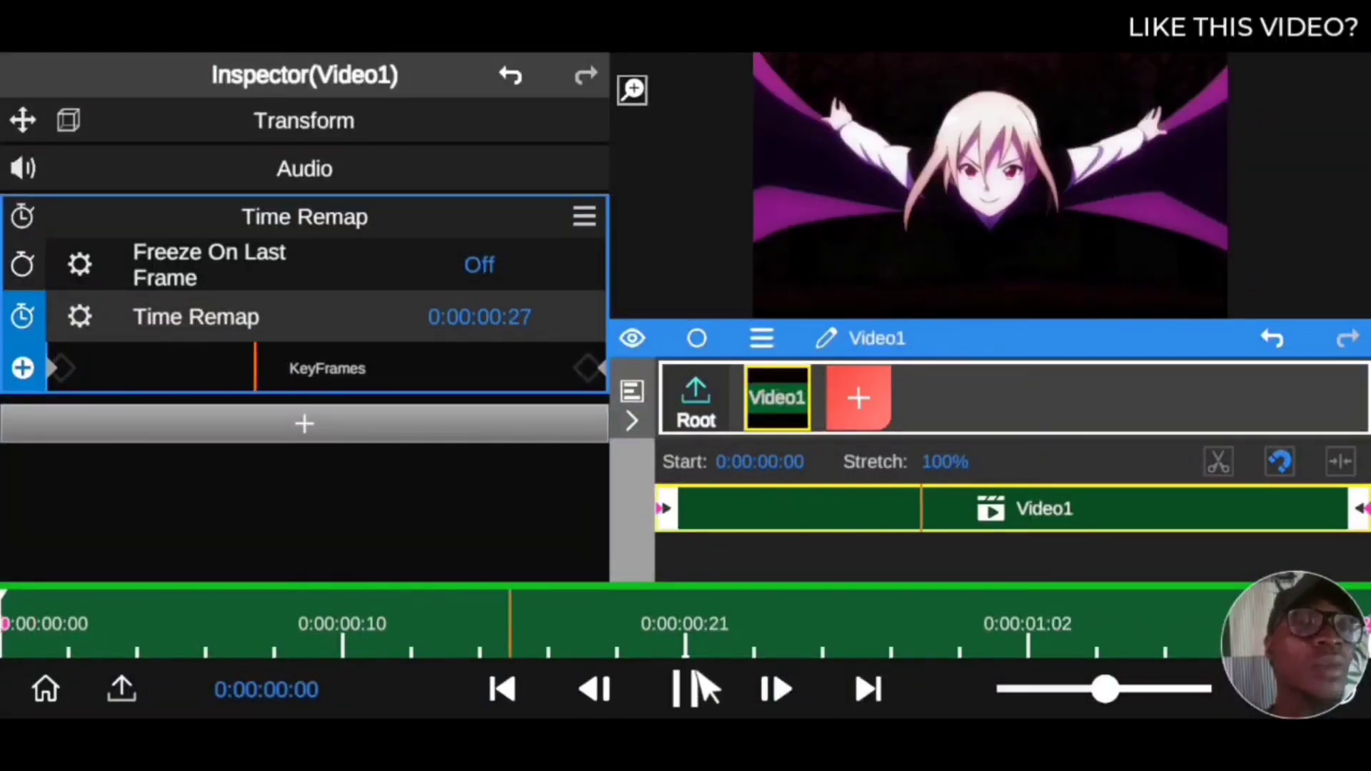
left_click(685, 689)
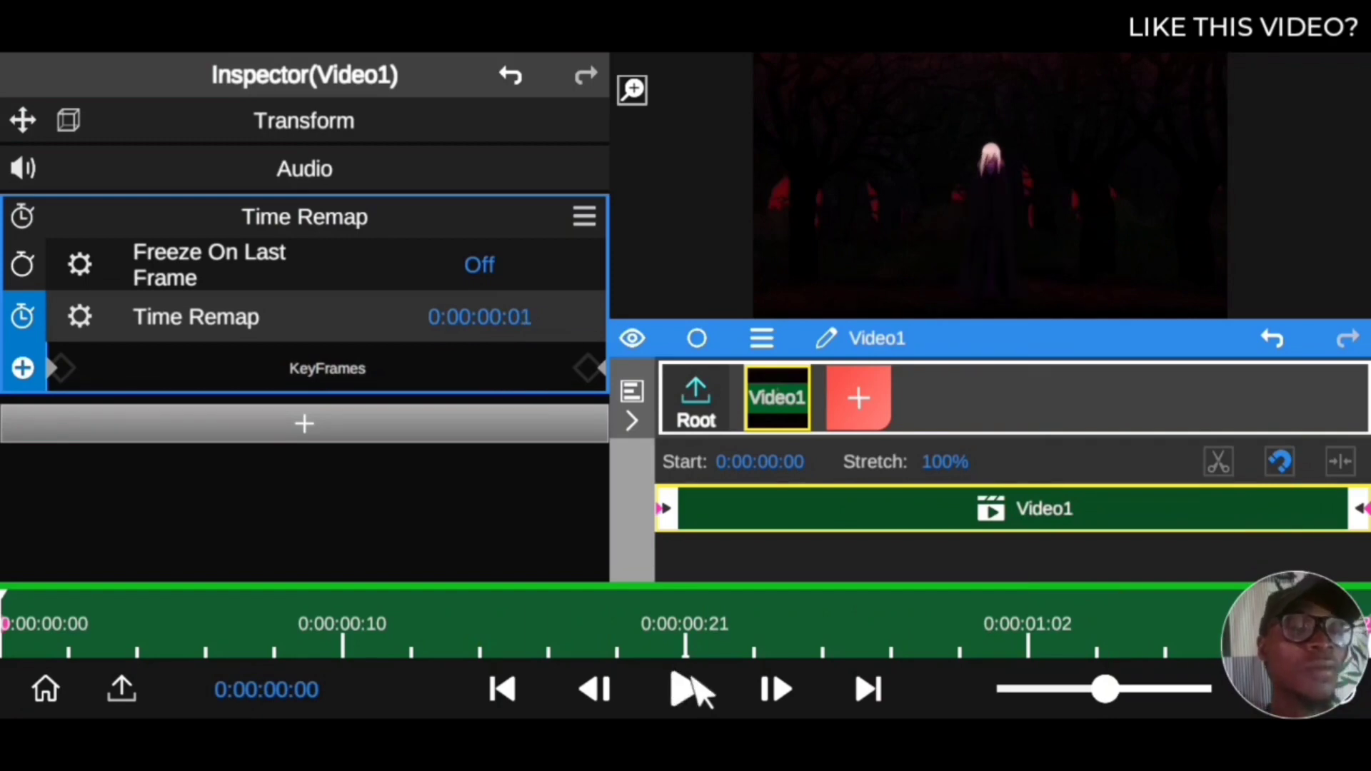
left_click(687, 683)
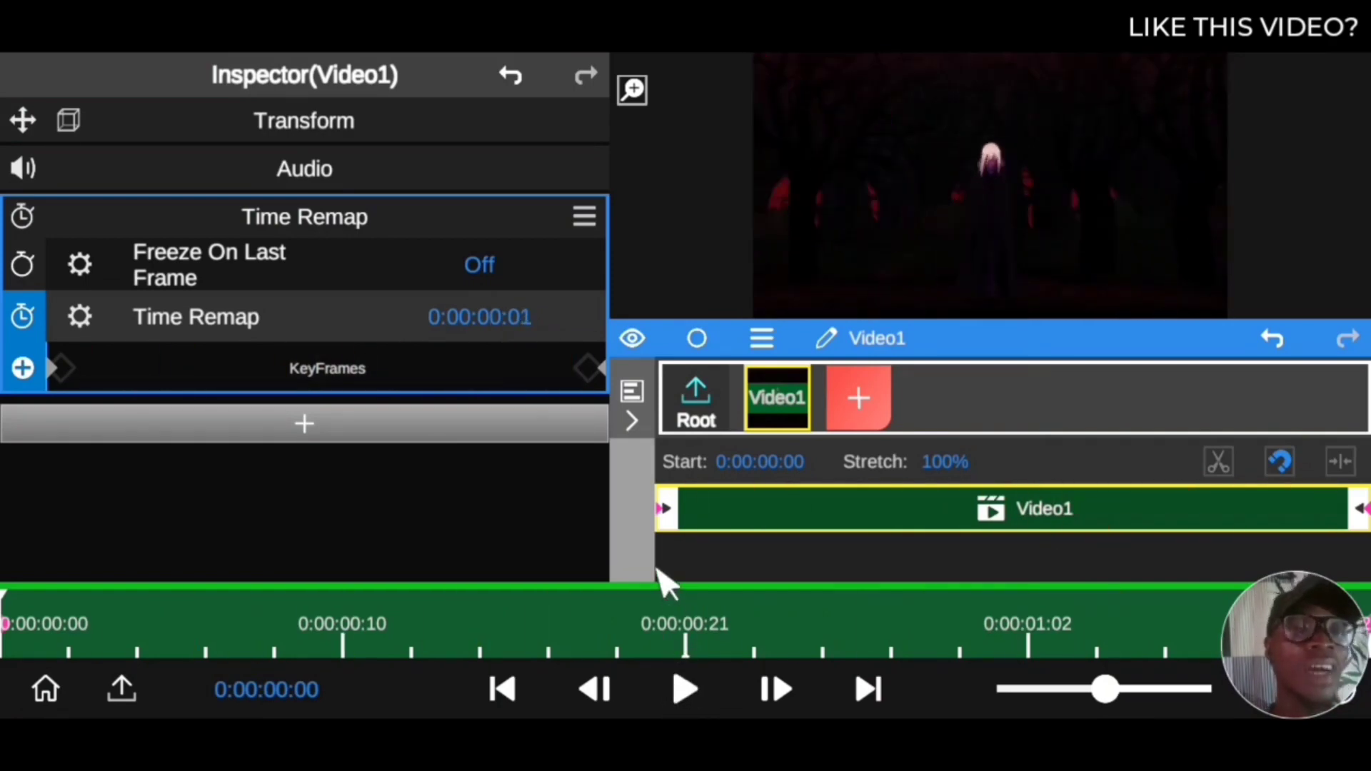
left_click(675, 682)
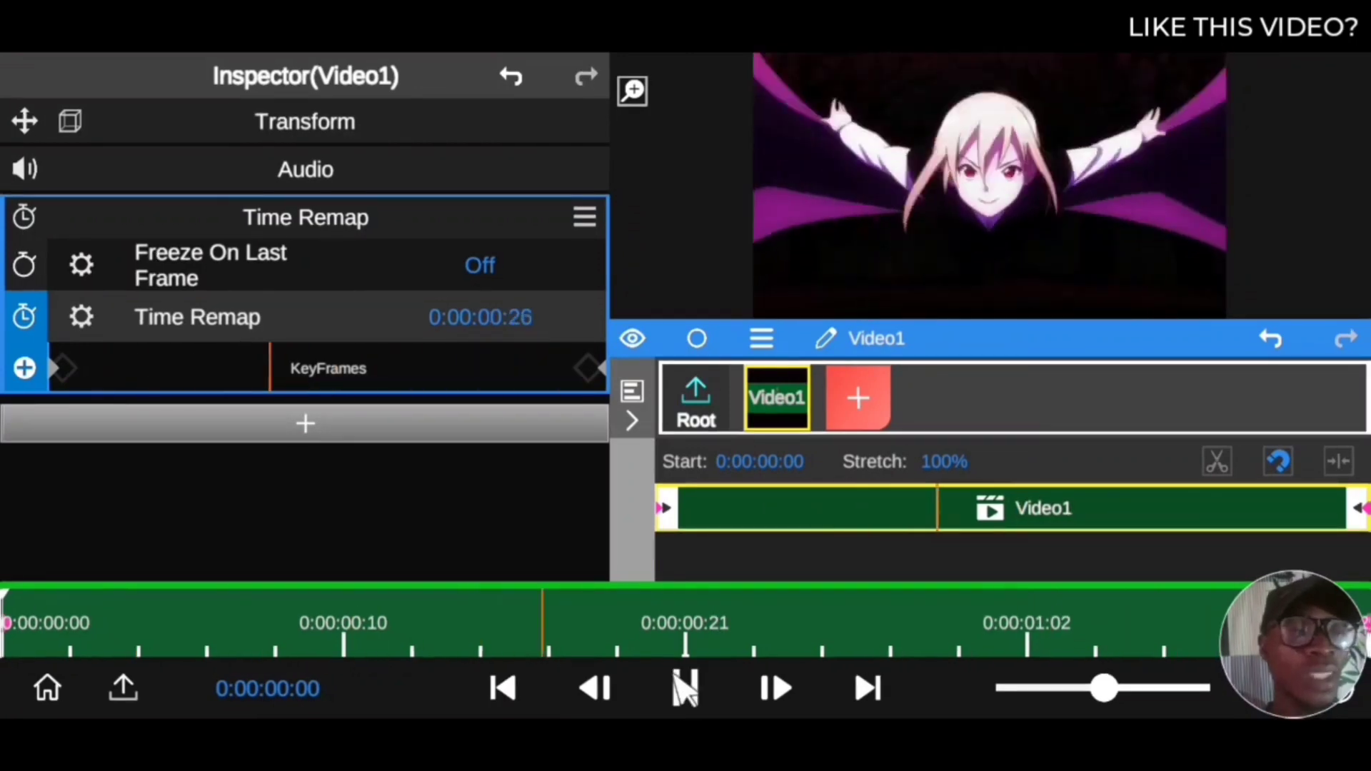
left_click(675, 682)
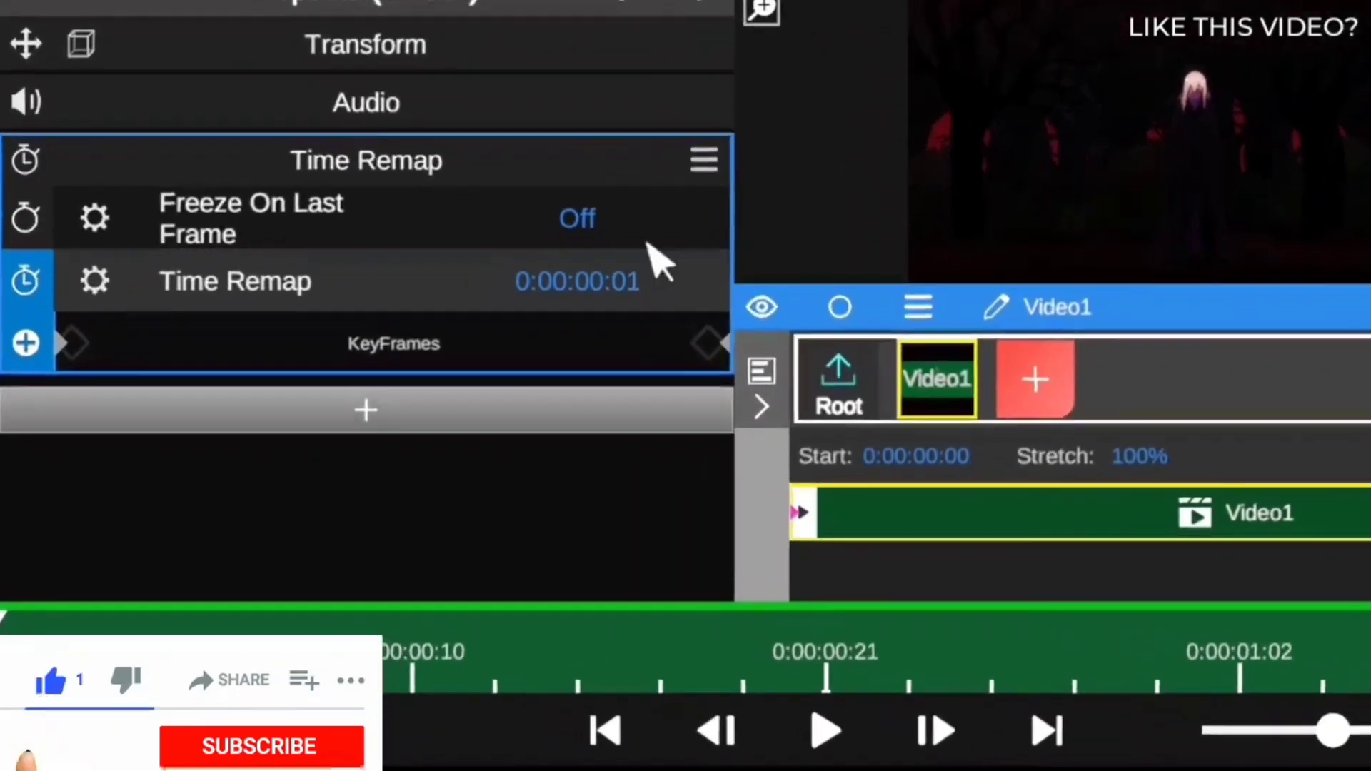
- Swap the two Time Remap keyframes back to forward order and play the clip to check it
left_click_drag(743, 350, 199, 358)
left_click_drag(72, 343, 722, 357)
left_click_drag(246, 350, 24, 357)
left_click(686, 689)
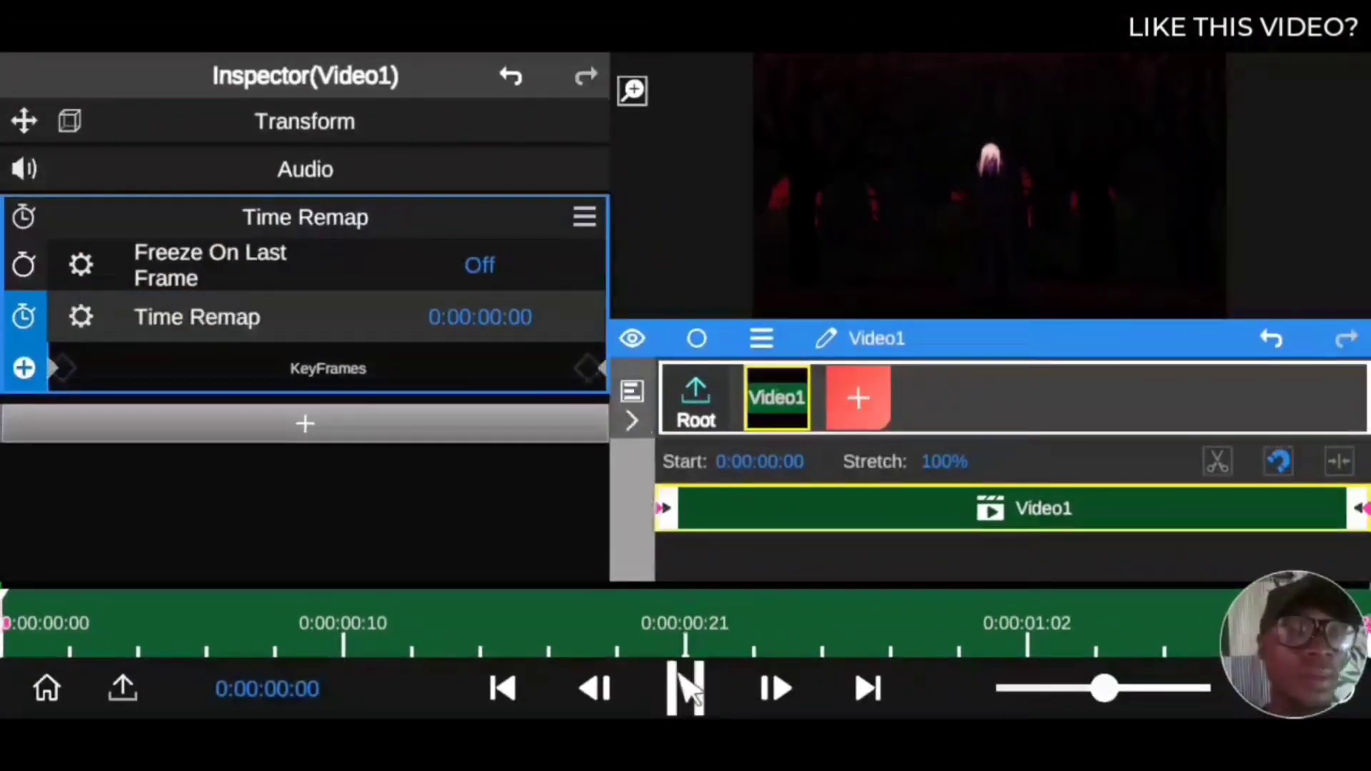
left_click(686, 689)
- Add a Time Remap keyframe near the middle of Video1, at 0:00:00:22, and align the playhead with it
left_click(147, 647)
left_click_drag(111, 641, 636, 661)
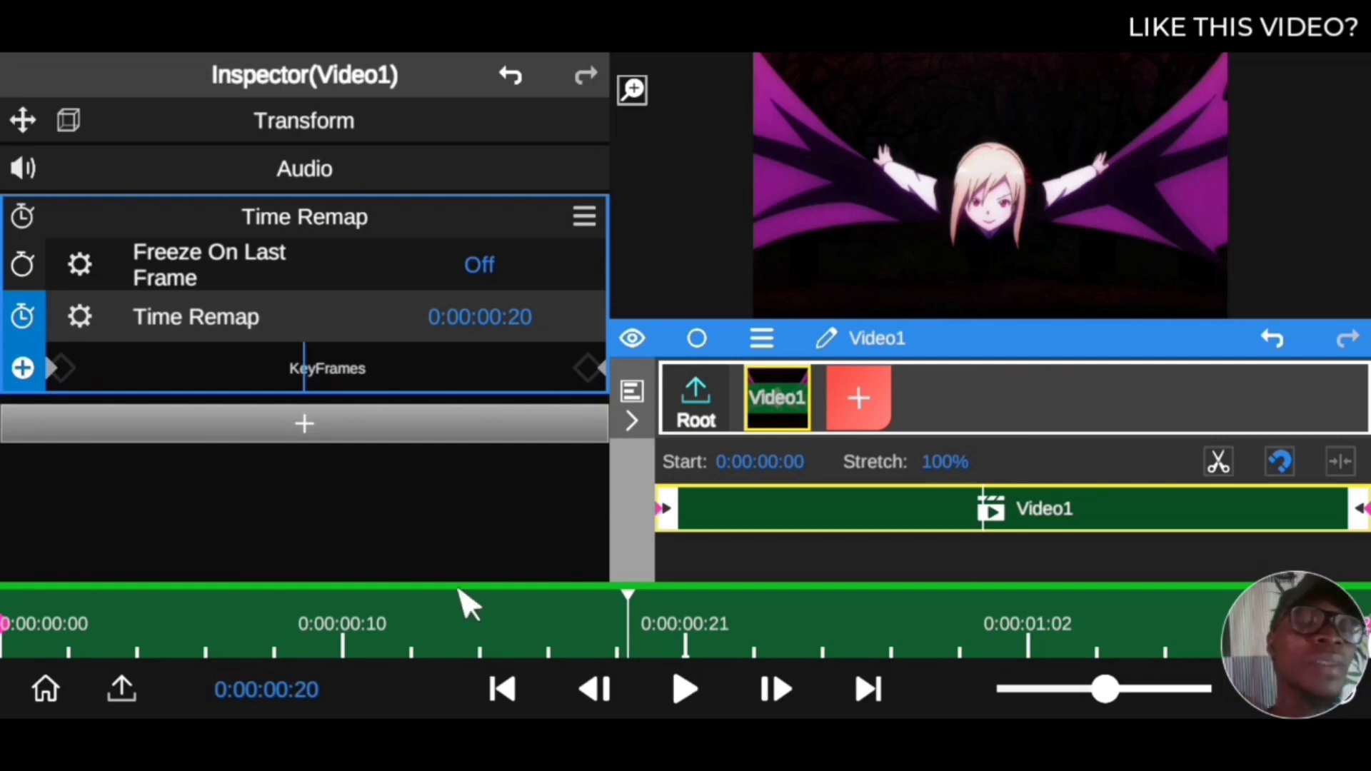
left_click_drag(468, 605, 1343, 635)
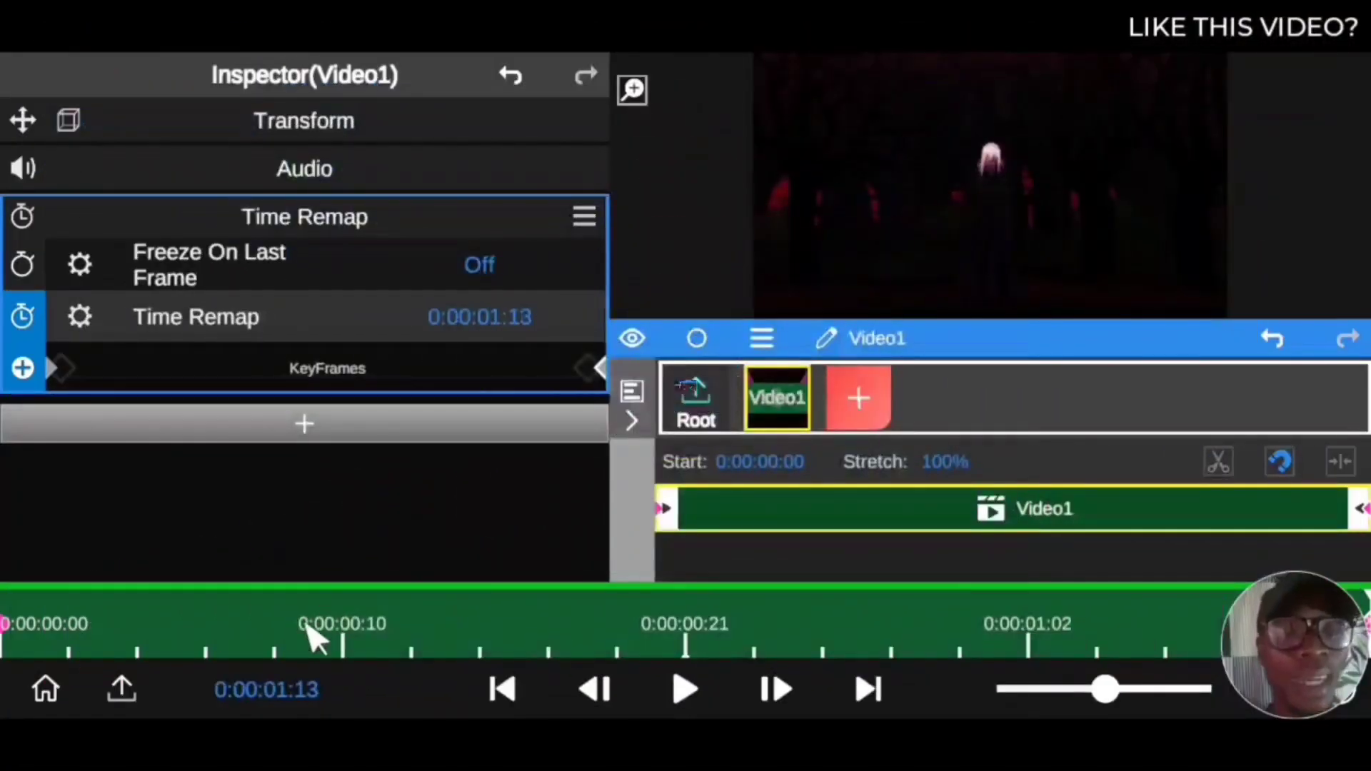
left_click_drag(306, 630, 690, 658)
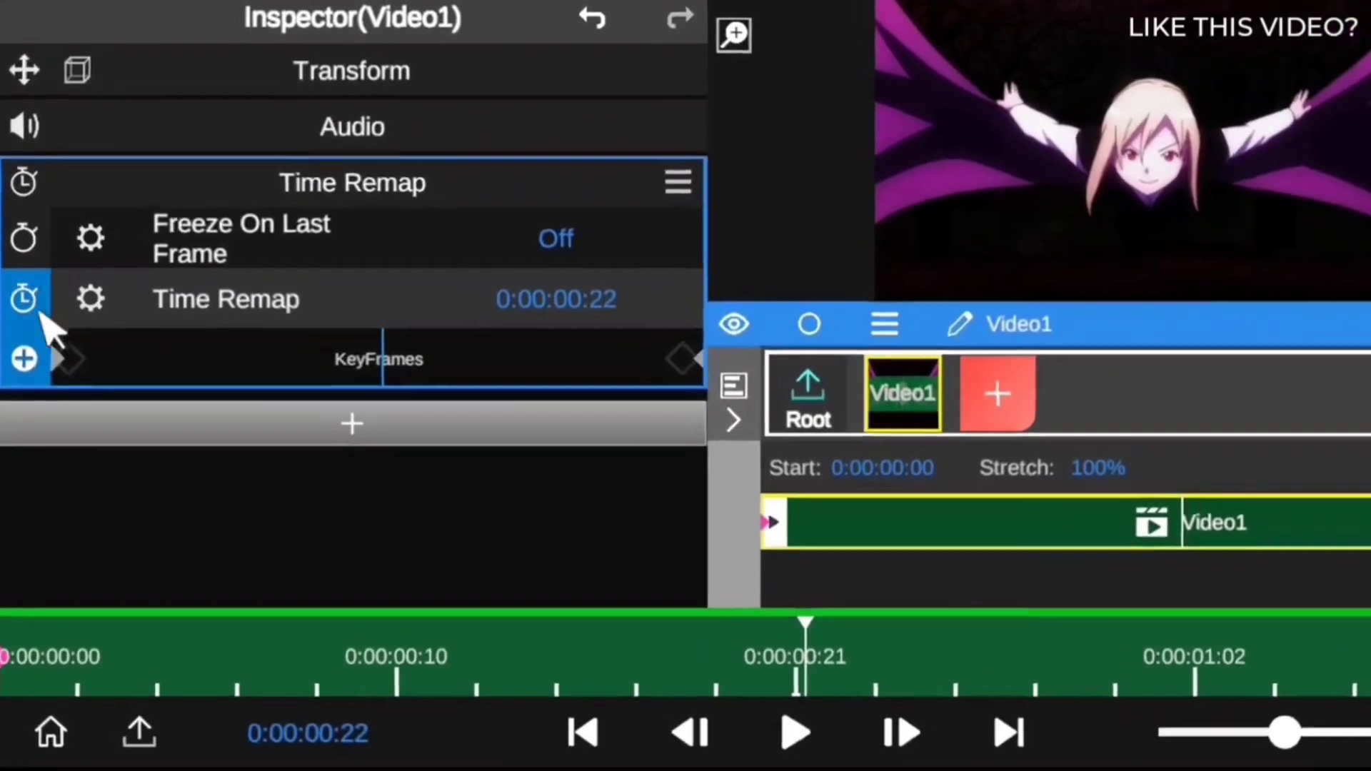
left_click(23, 300)
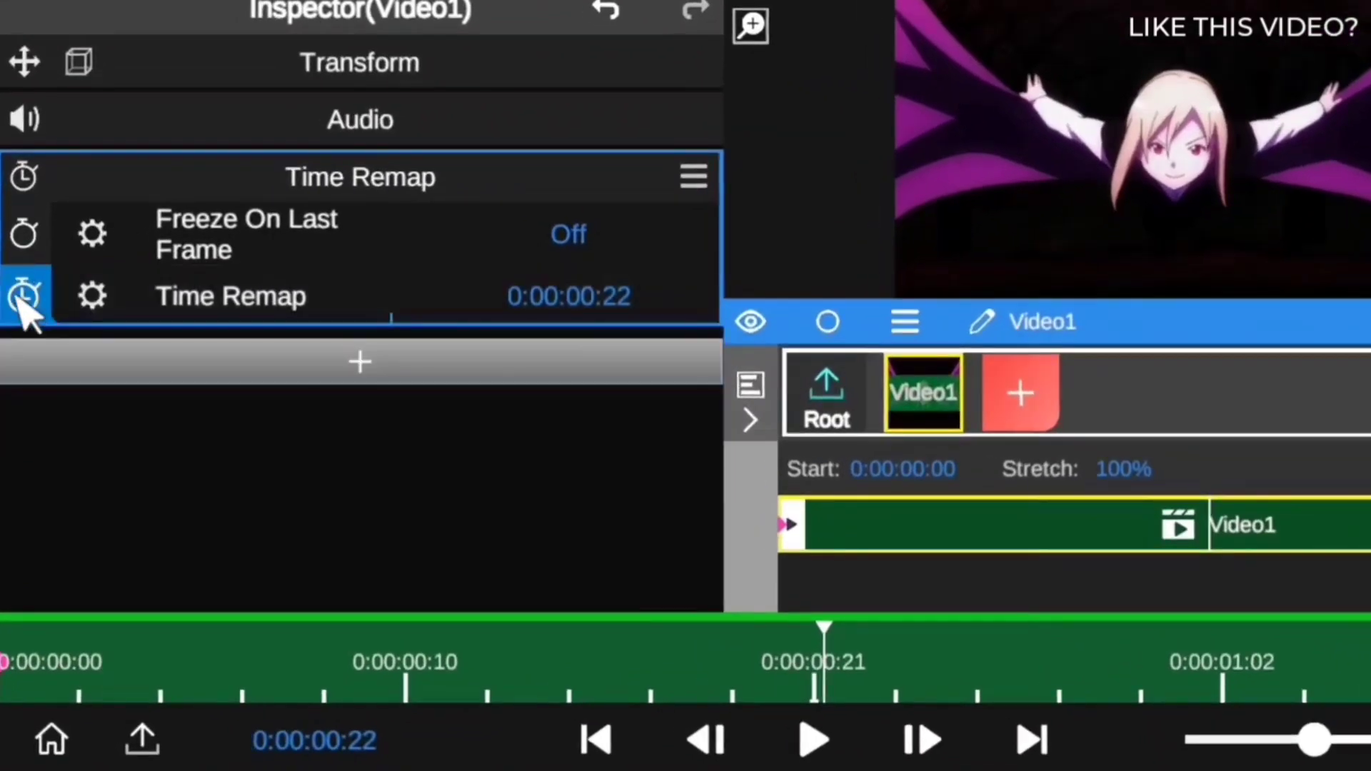
left_click(24, 299)
left_click(23, 357)
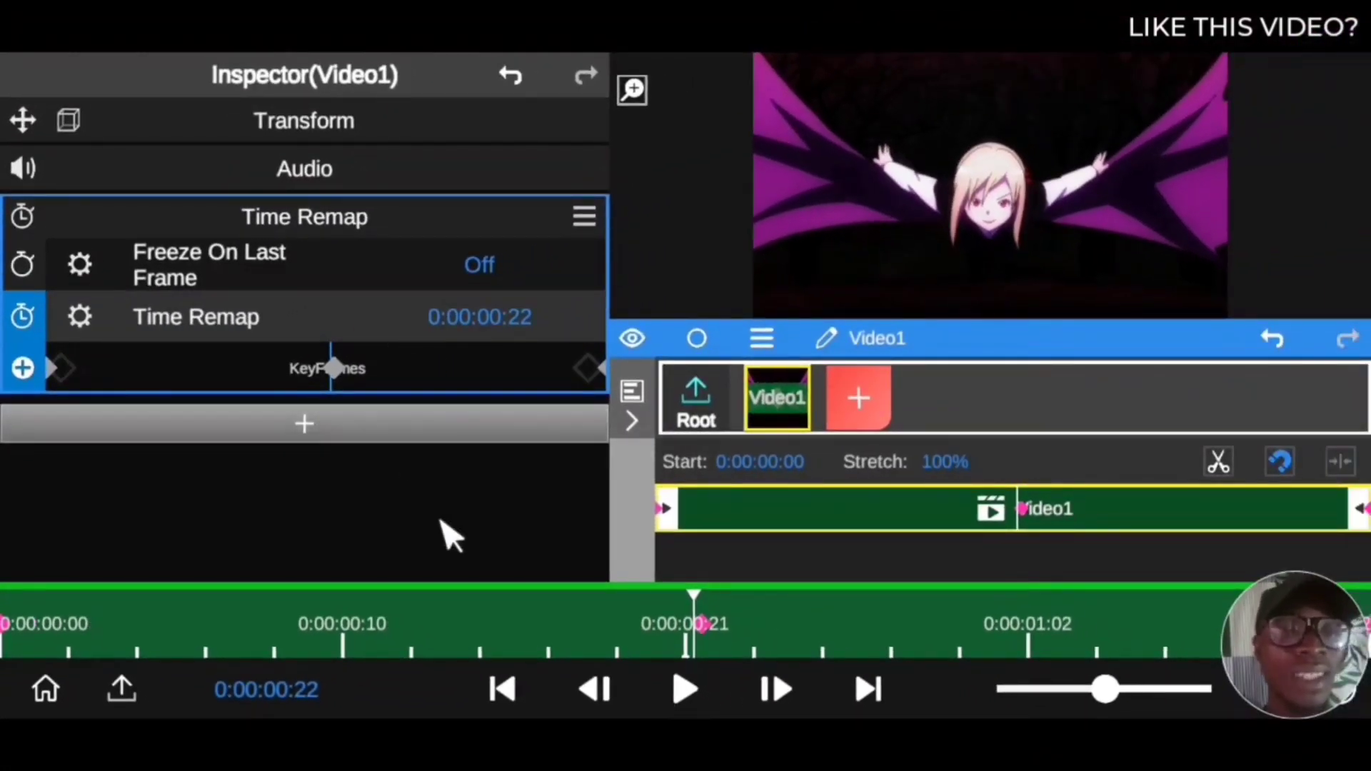
mouse_move(693, 629)
left_mouse_down()
mouse_move(7, 628)
mouse_move(1342, 629)
mouse_move(1322, 642)
mouse_move(636, 633)
mouse_move(693, 636)
left_mouse_up()
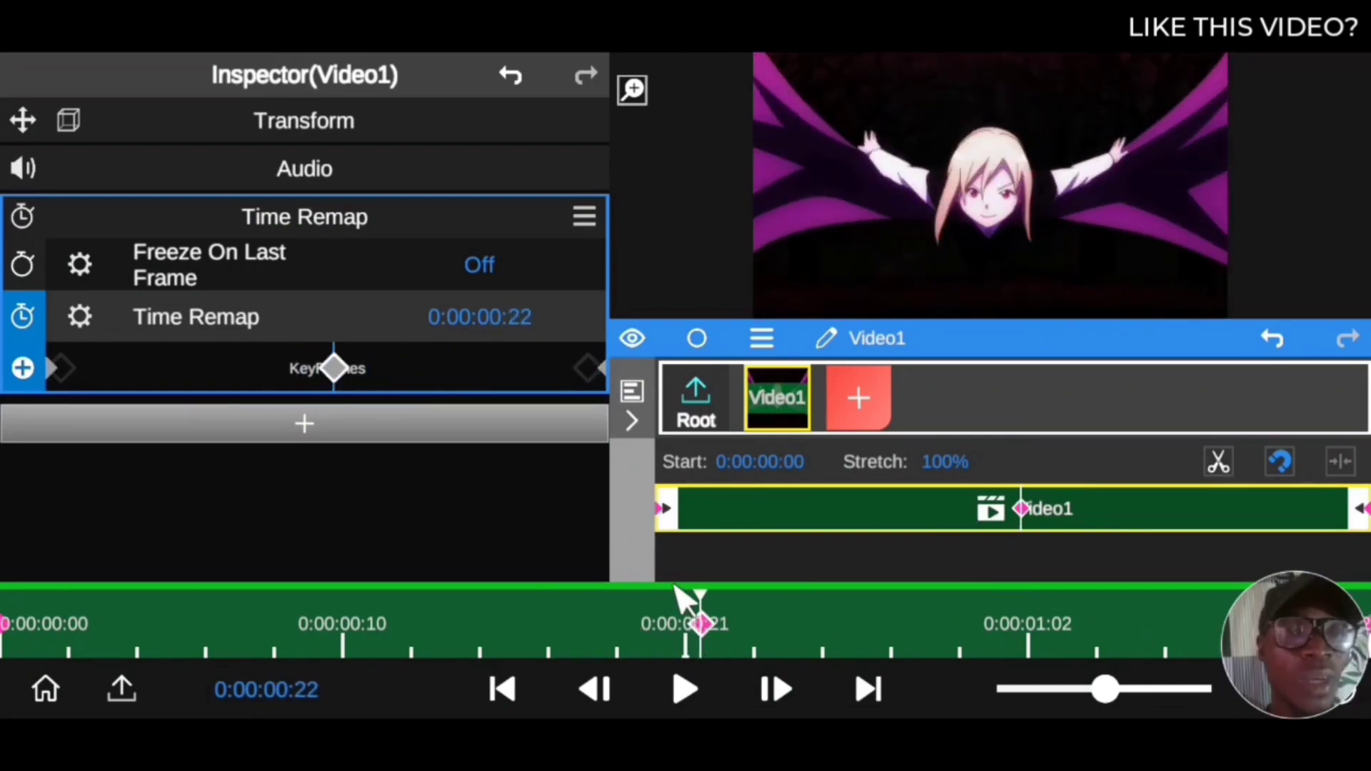
- Delete the end Time Remap keyframe and move the 0:00:00:22 keyframe to the end of Video1
left_click(598, 368)
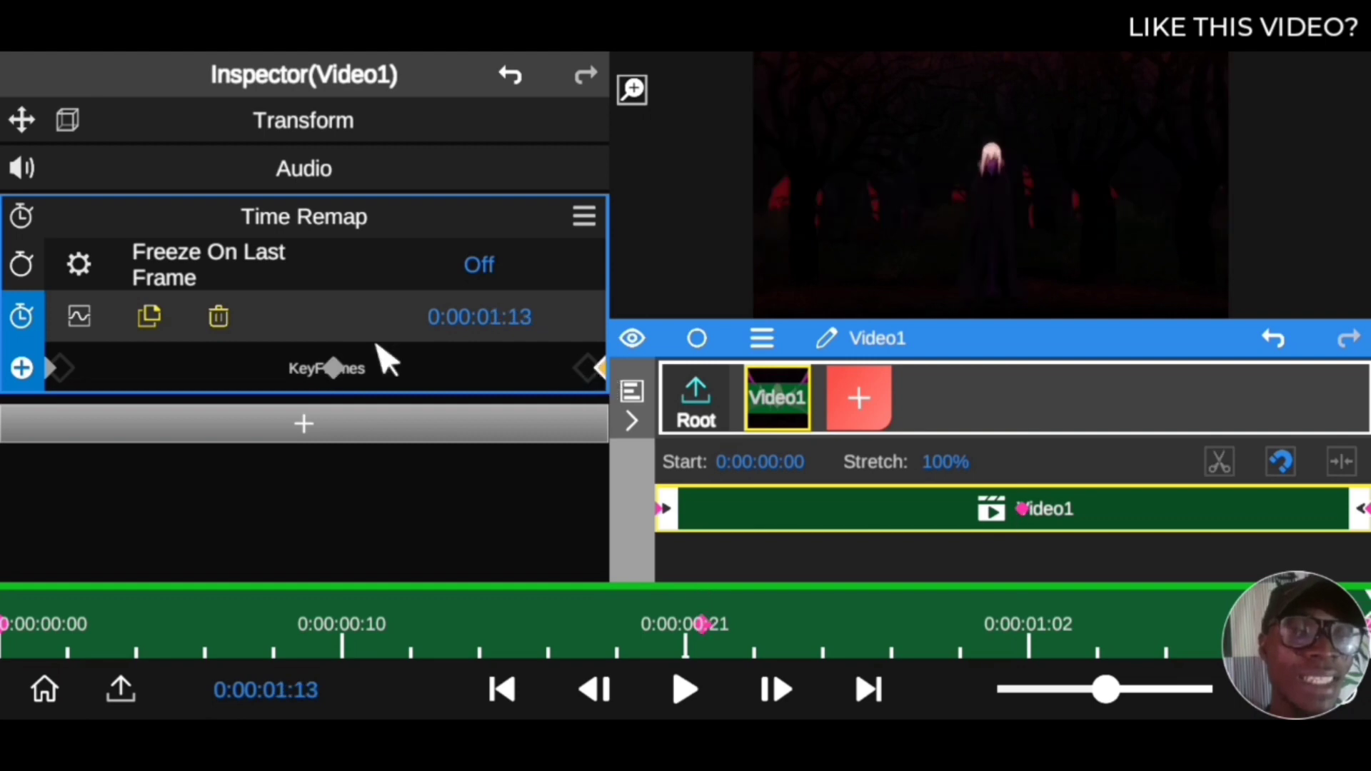
left_click(216, 317)
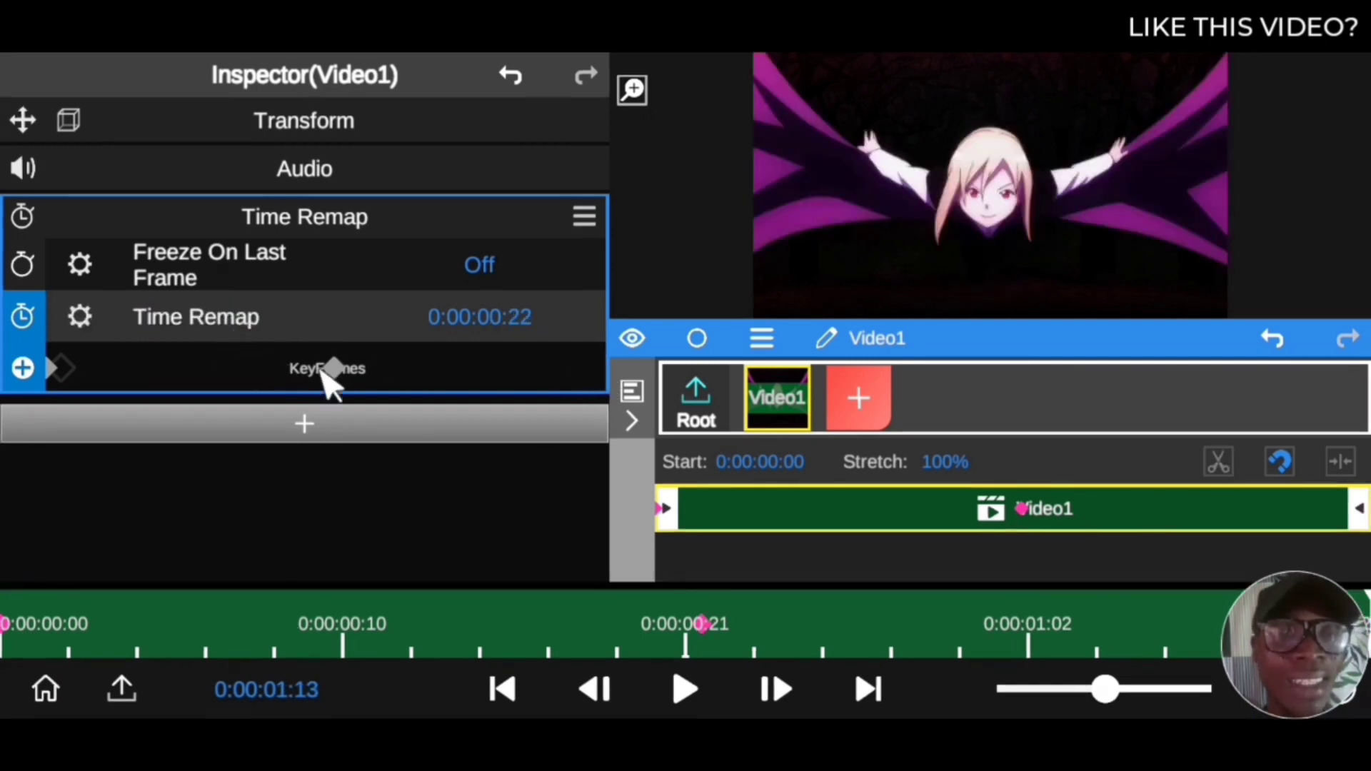
left_click_drag(336, 379, 641, 397)
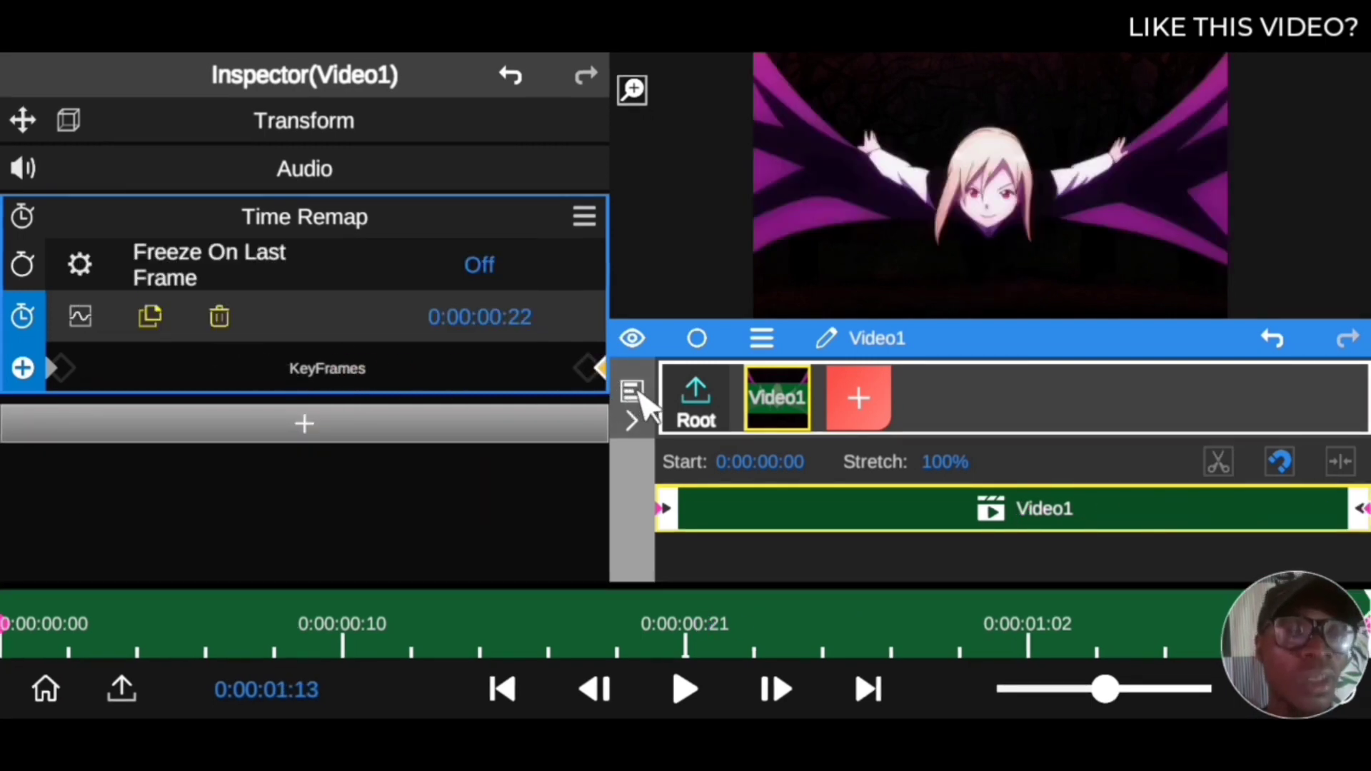
- Play Video1 from its start several times to check the slowed-down timing
left_click_drag(364, 629, 1227, 661)
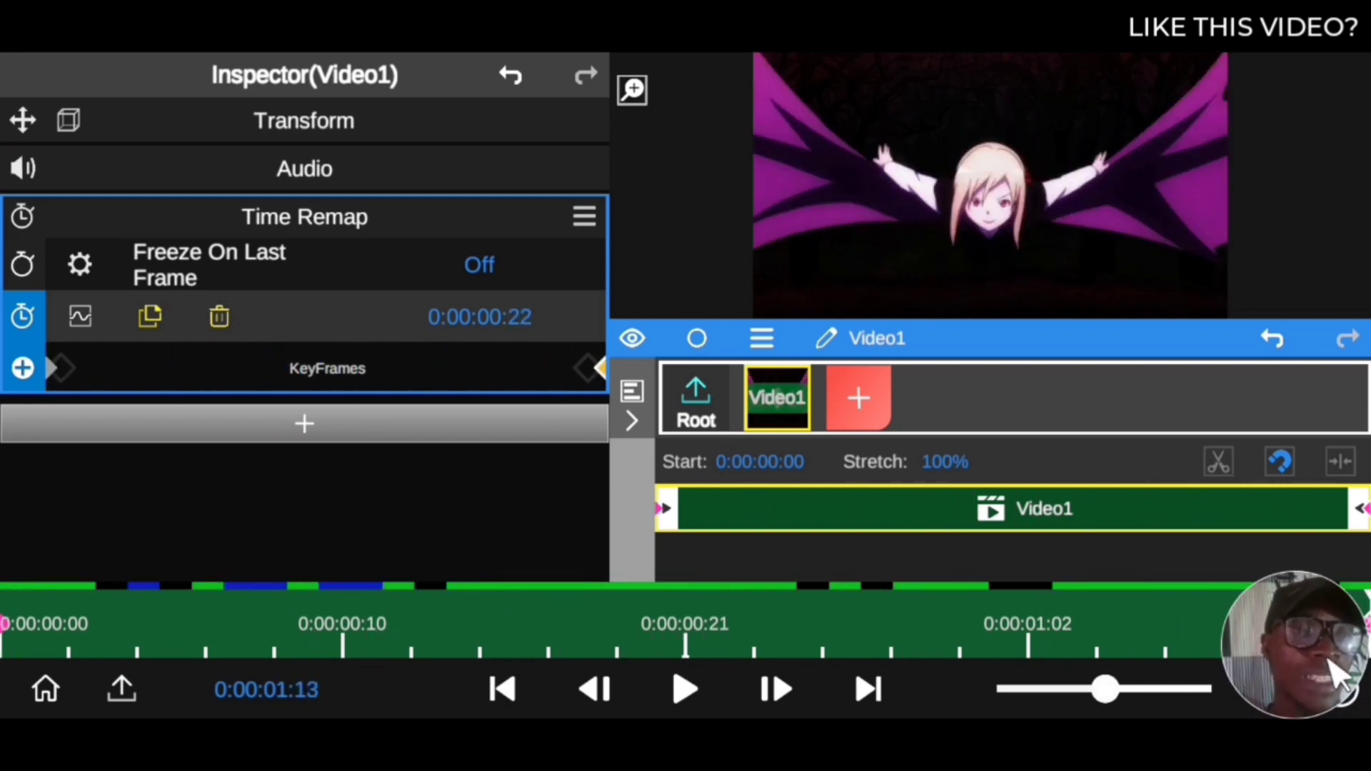
left_click_drag(1343, 677, 10, 597)
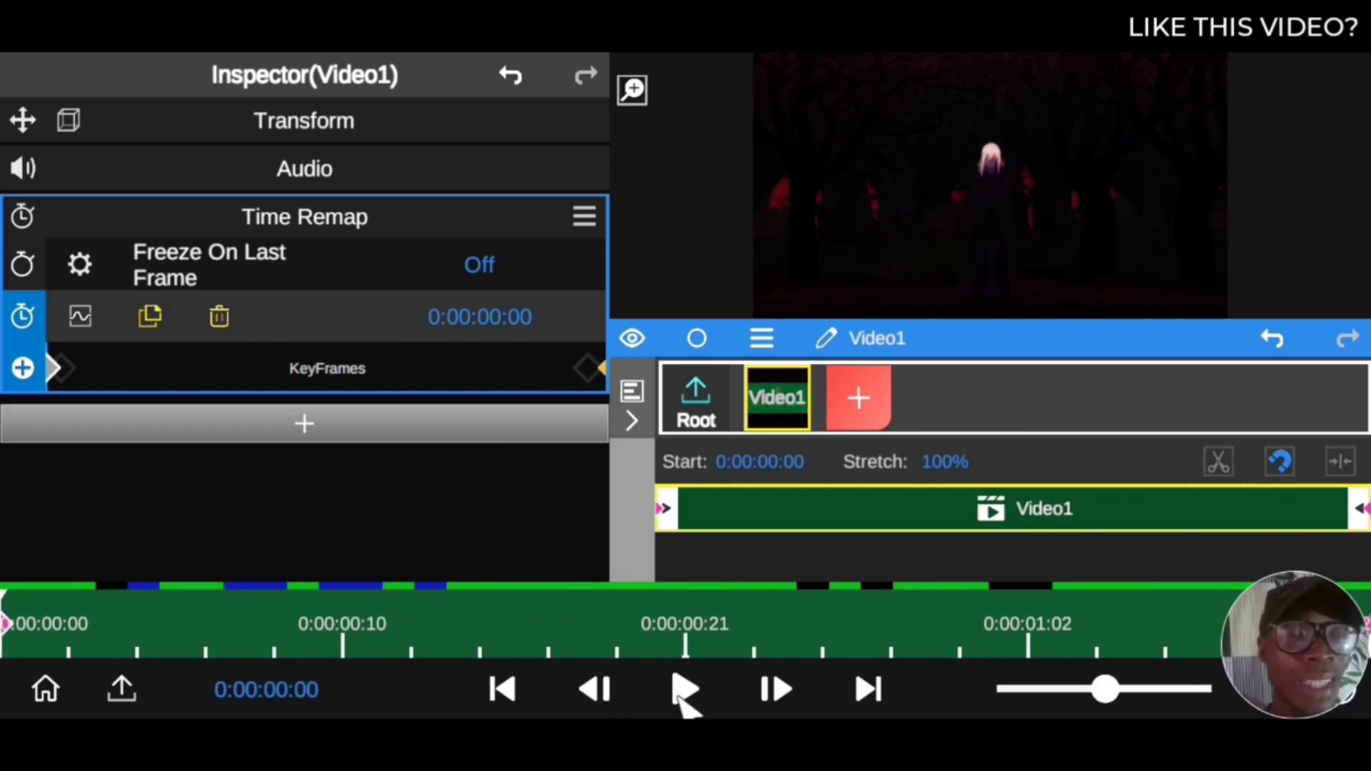
left_click(686, 691)
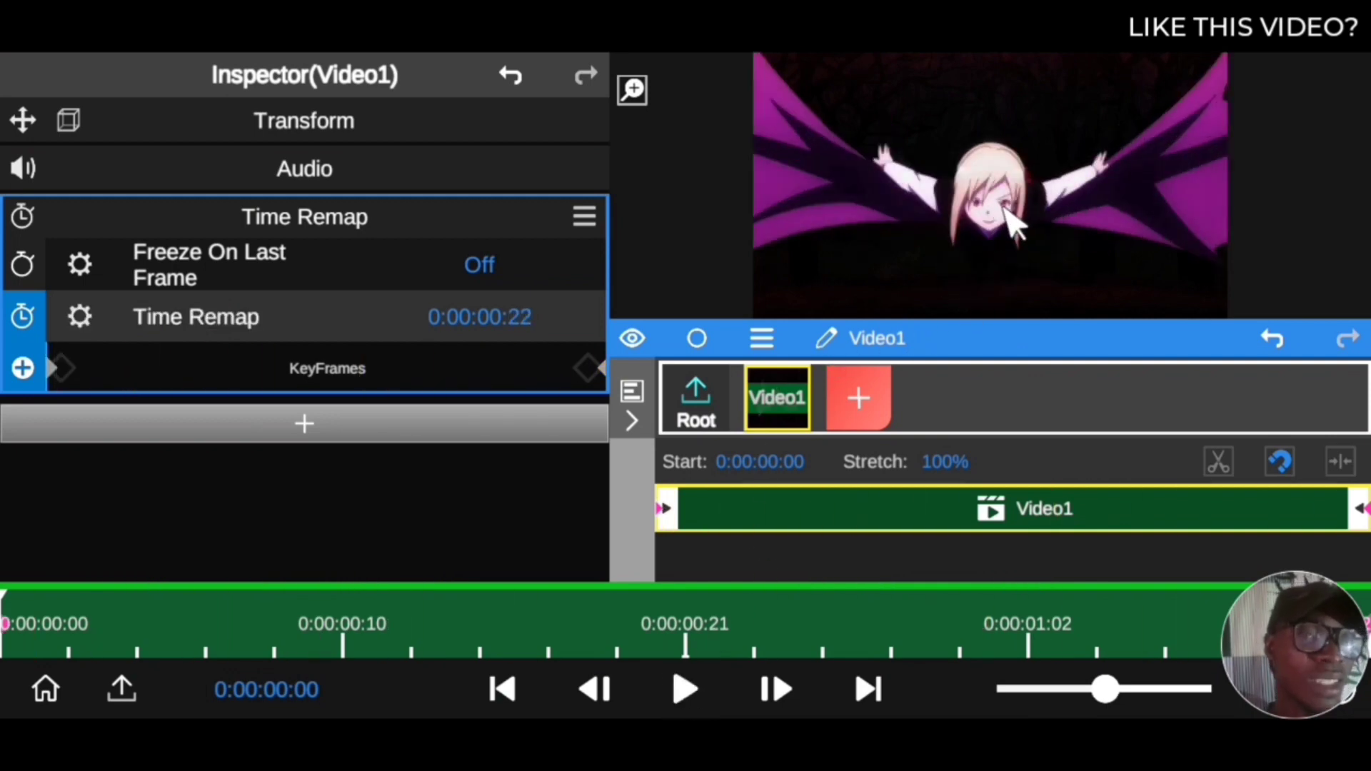
left_click_drag(668, 653, 110, 664)
left_click(686, 692)
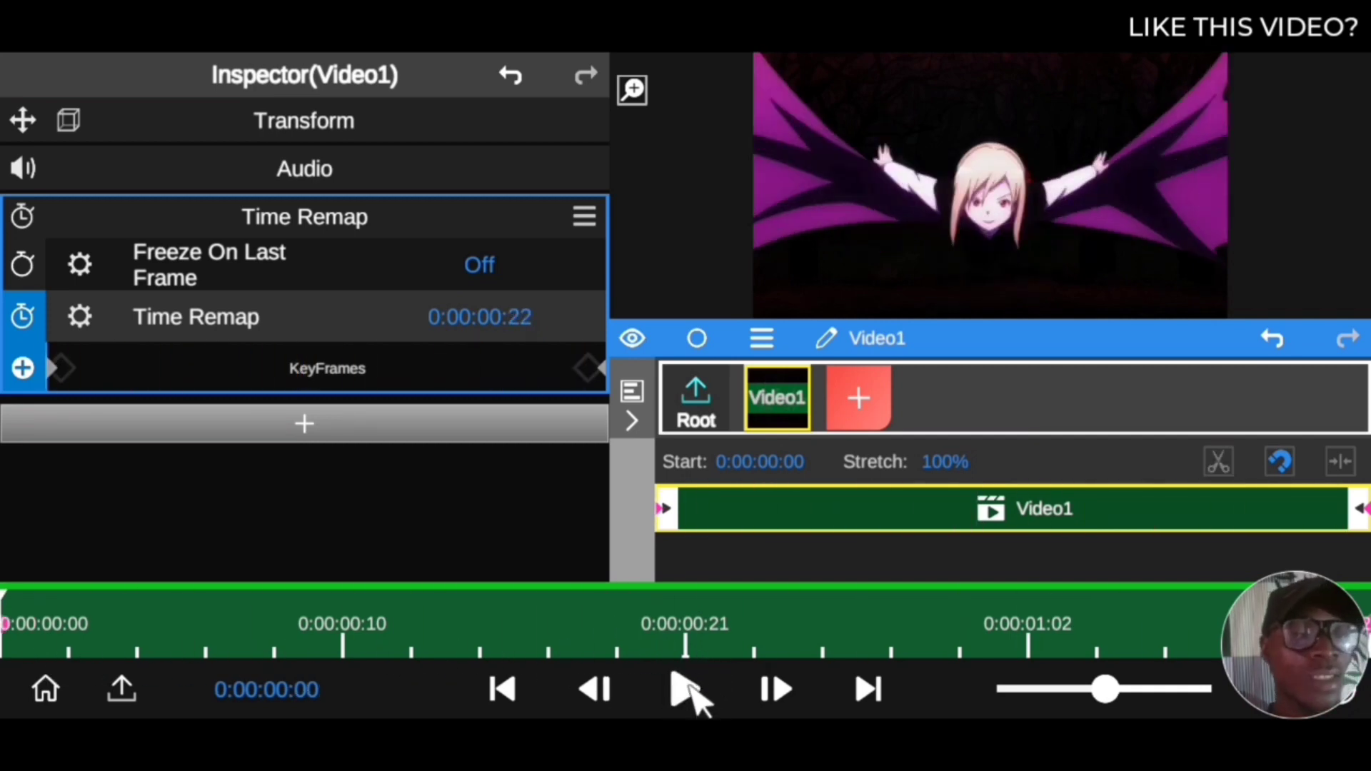
left_click(686, 692)
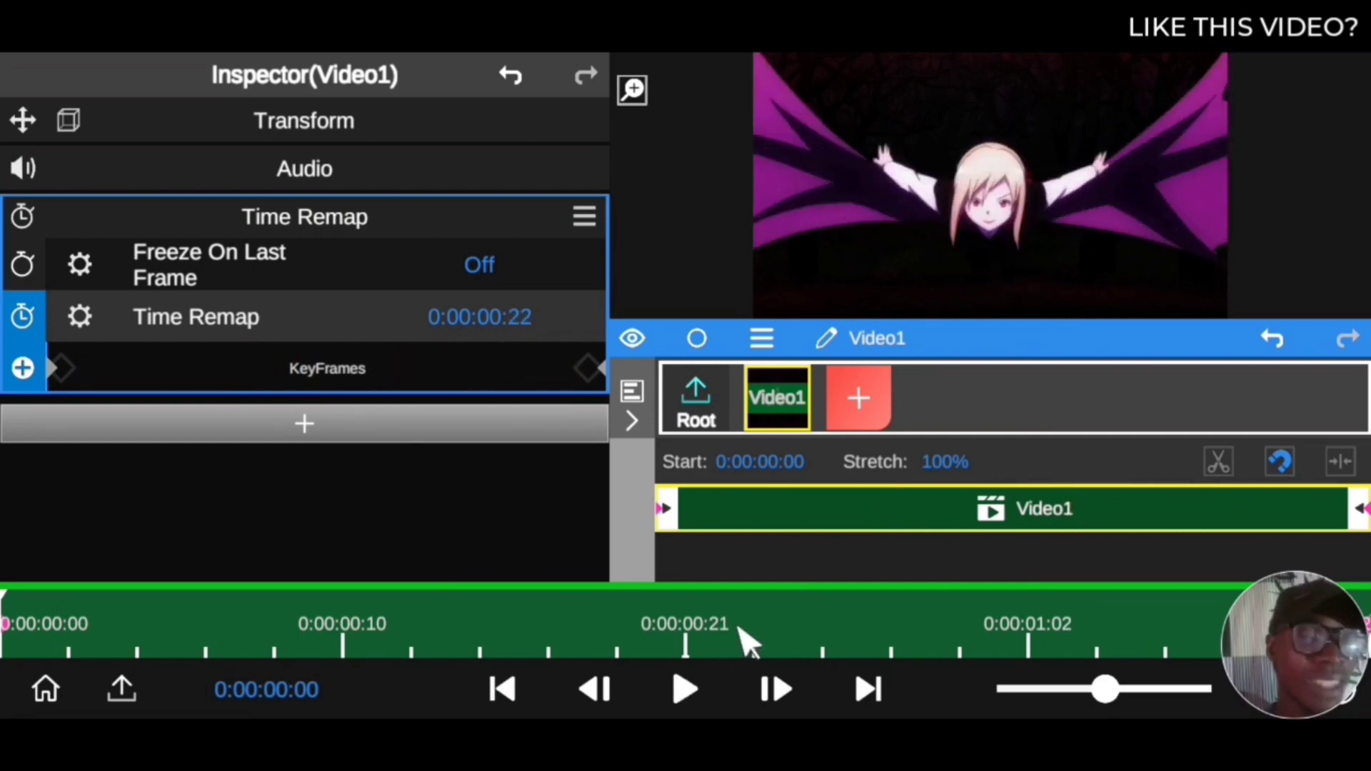
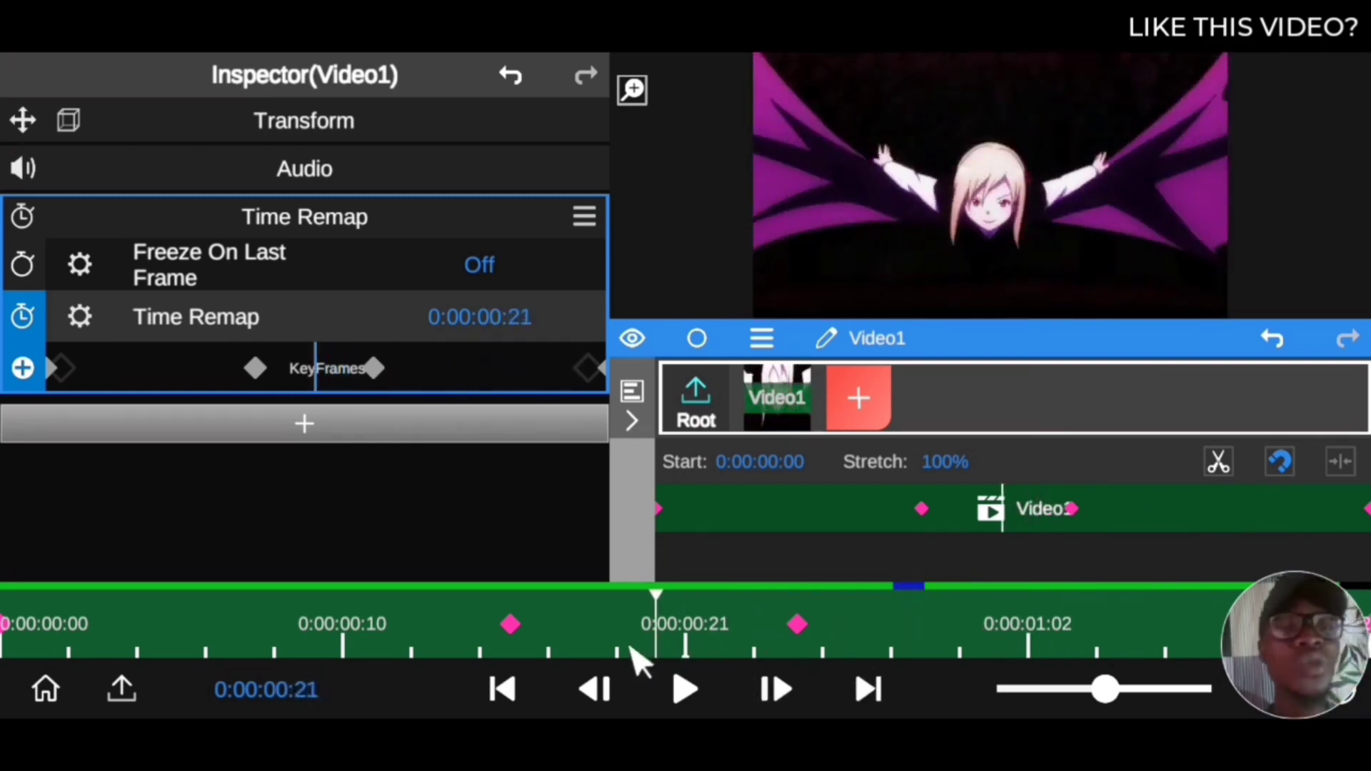
- Shift the first middle Time Remap keyframe earlier, add another at 0:00:00:19, and adjust the spacing of the middle keyframes
mouse_move(257, 369)
left_mouse_down()
mouse_move(214, 369)
mouse_move(243, 343)
left_mouse_up()
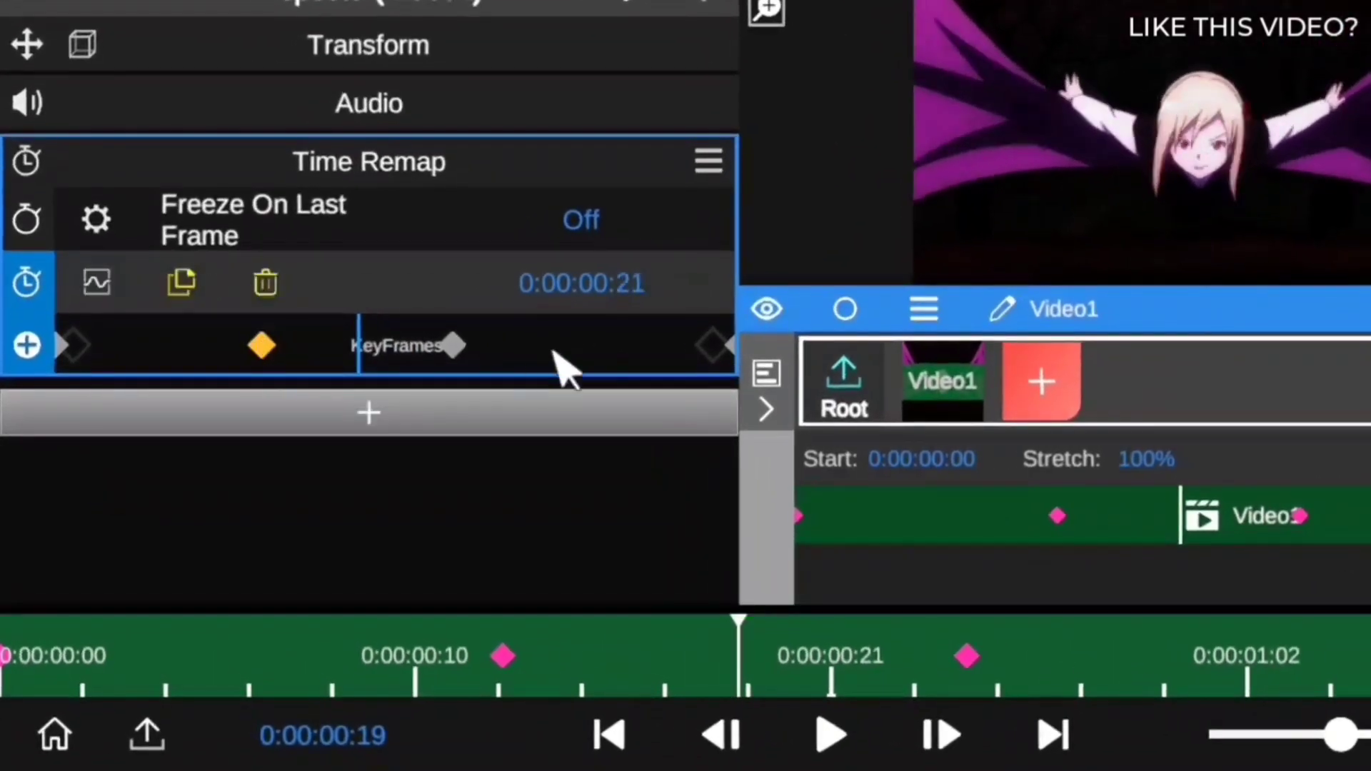
left_click(27, 345)
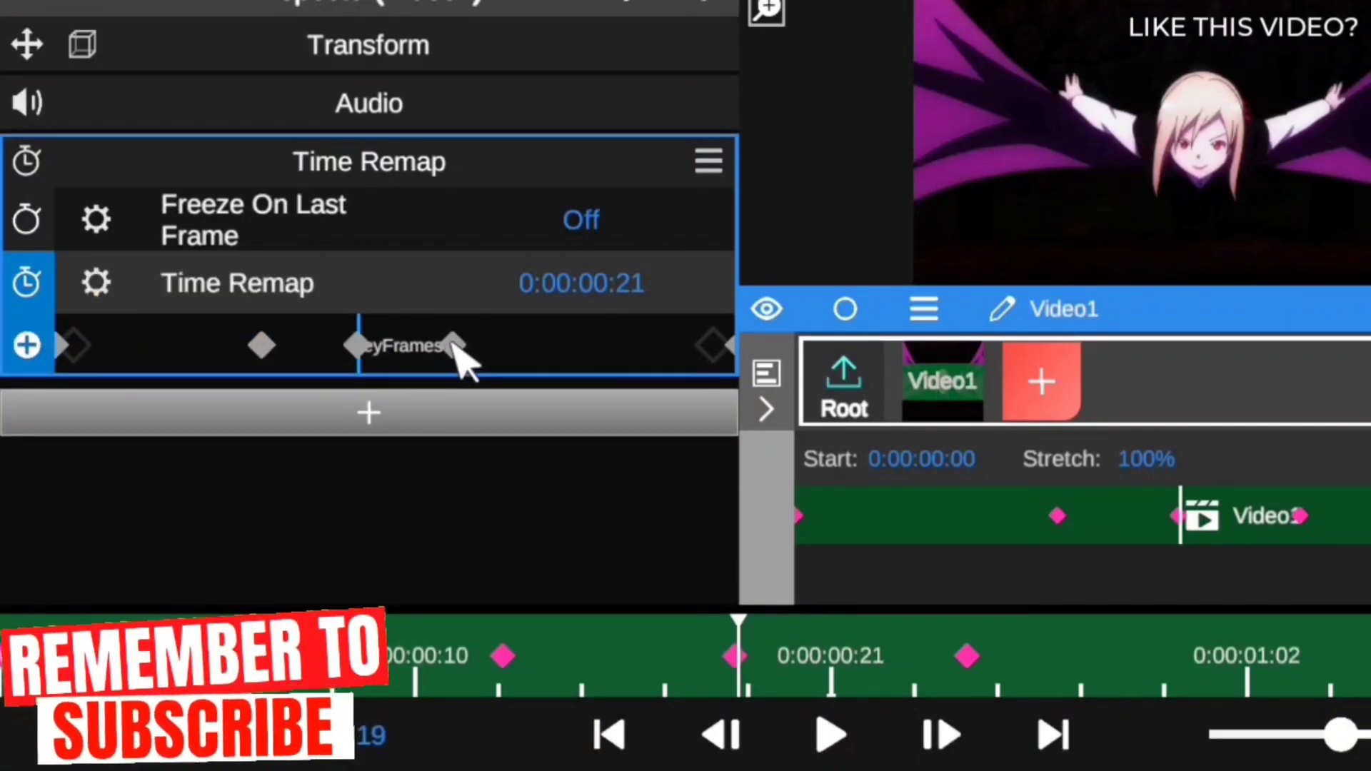
left_click_drag(457, 347, 496, 337)
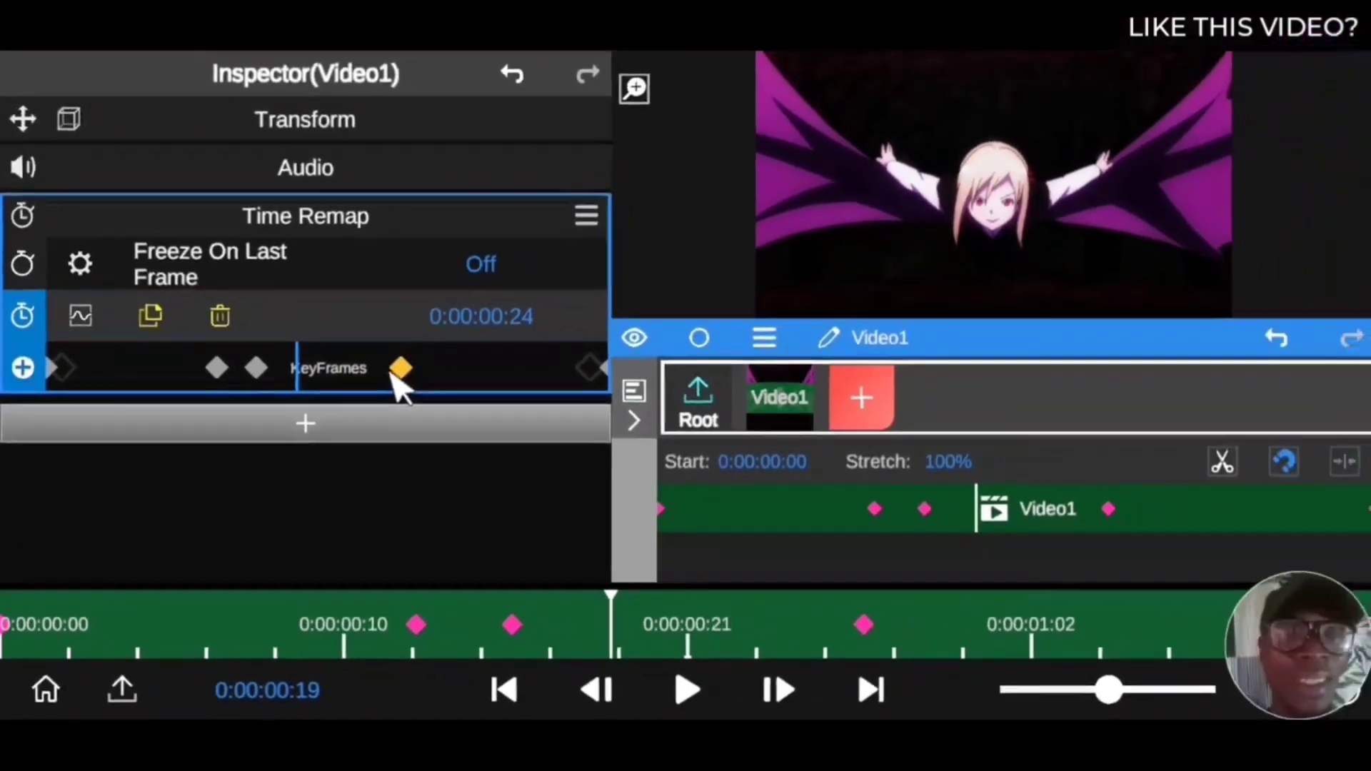
left_click_drag(392, 373, 373, 374)
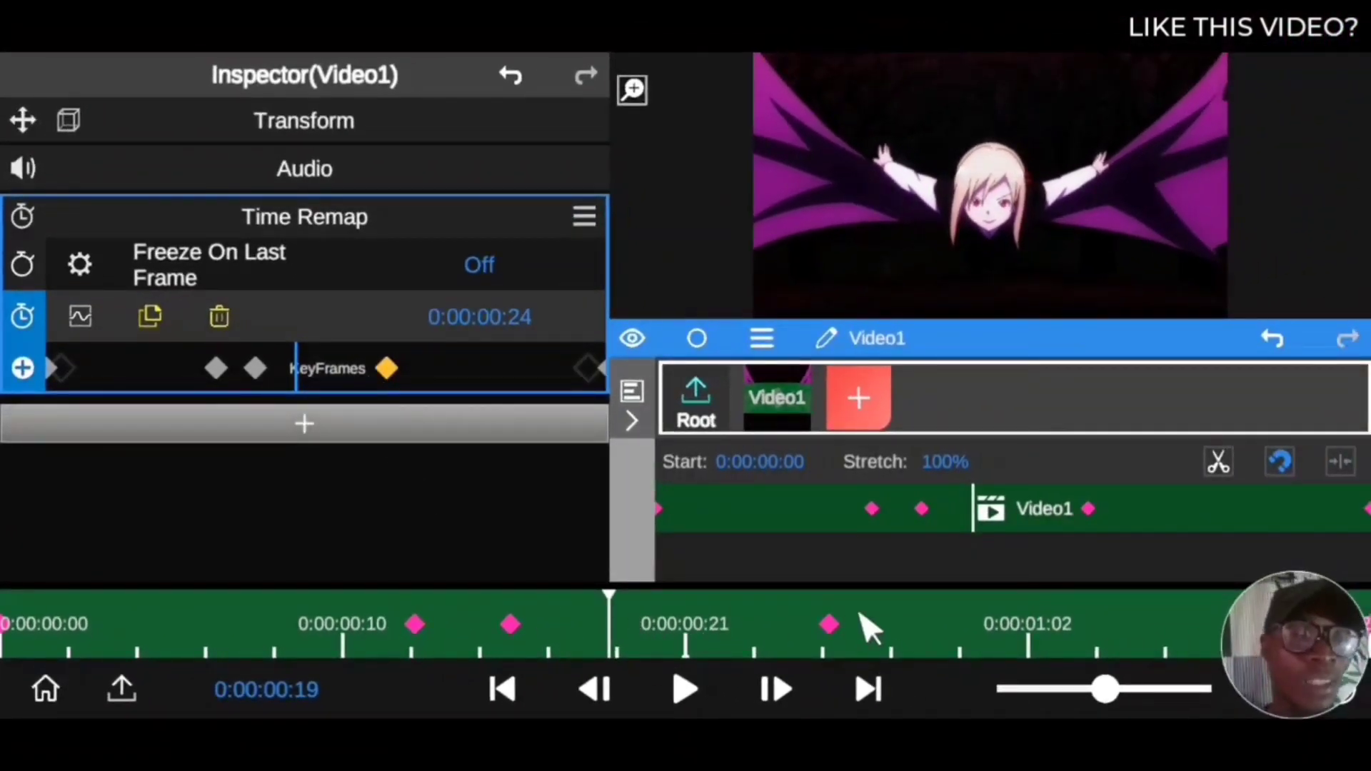
- Play Video1 from the start to check the speed changes between its middle keyframes
left_click_drag(656, 632, 4, 636)
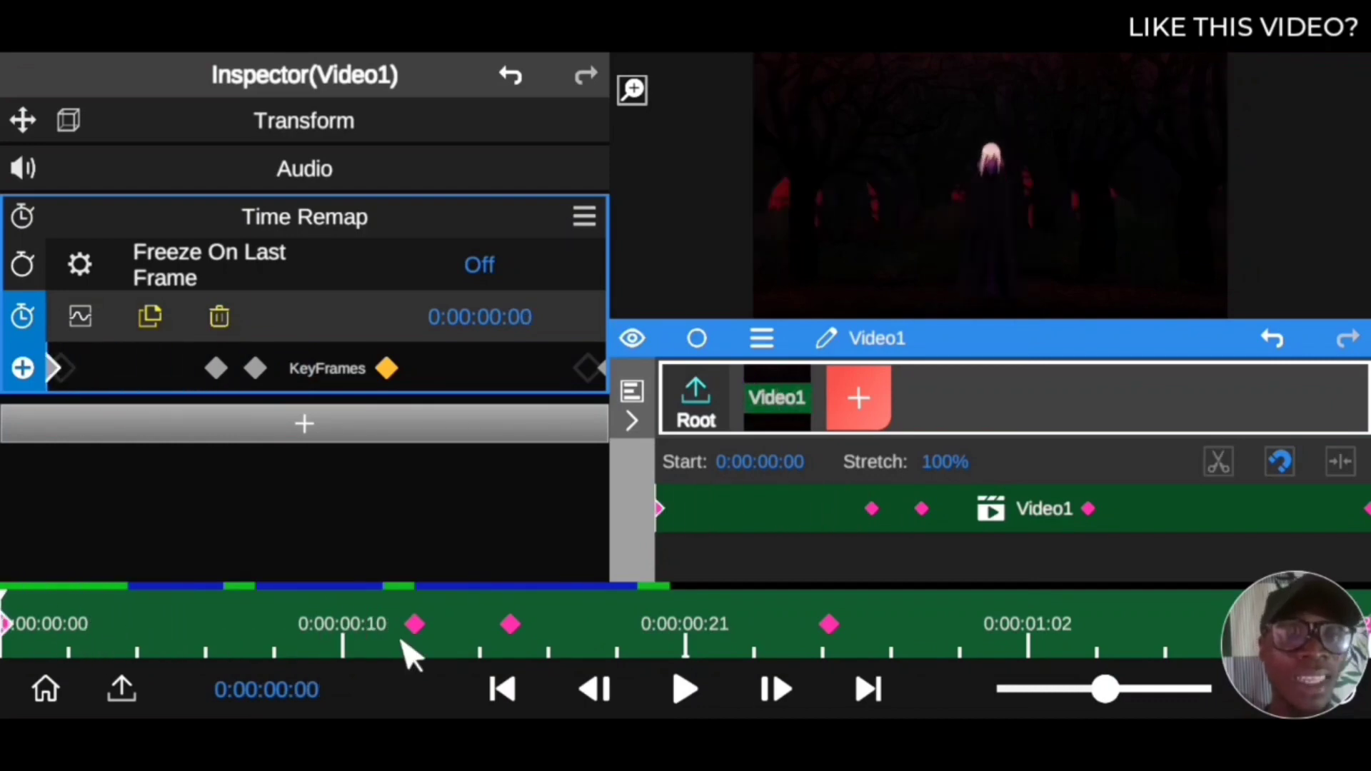
left_click(684, 689)
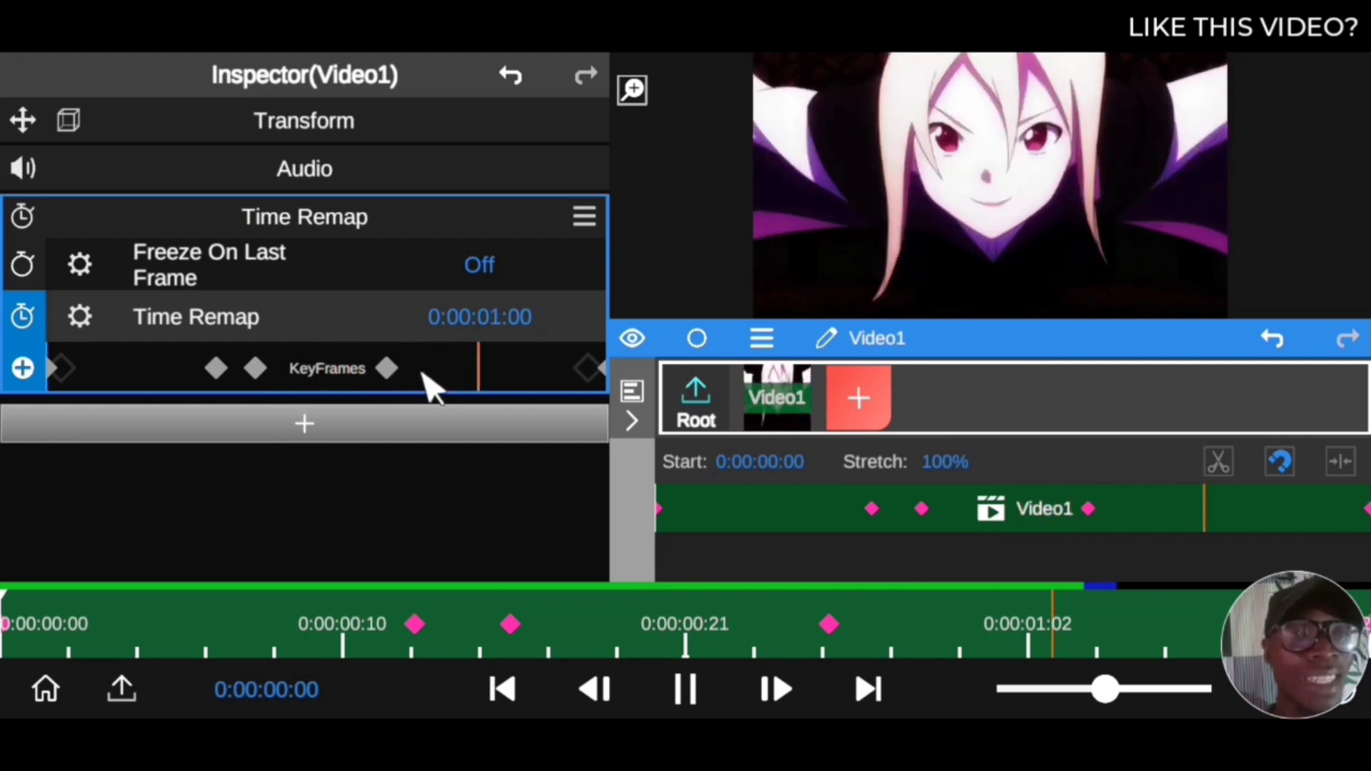
left_click_drag(833, 628, 7, 643)
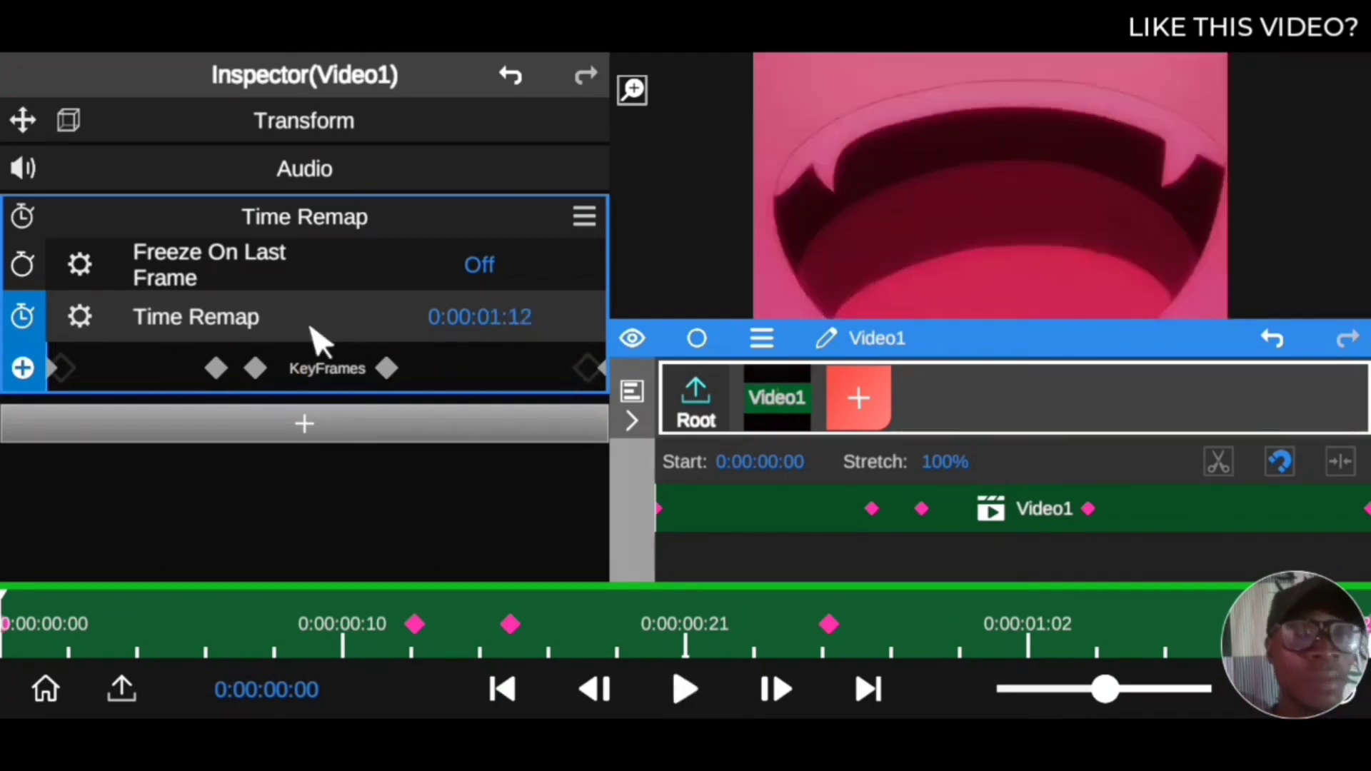
- Move the second middle Time Remap keyframe later, to about 0:00:00:19, and play the clip from the start
left_click_drag(252, 372, 295, 370)
left_click(696, 682)
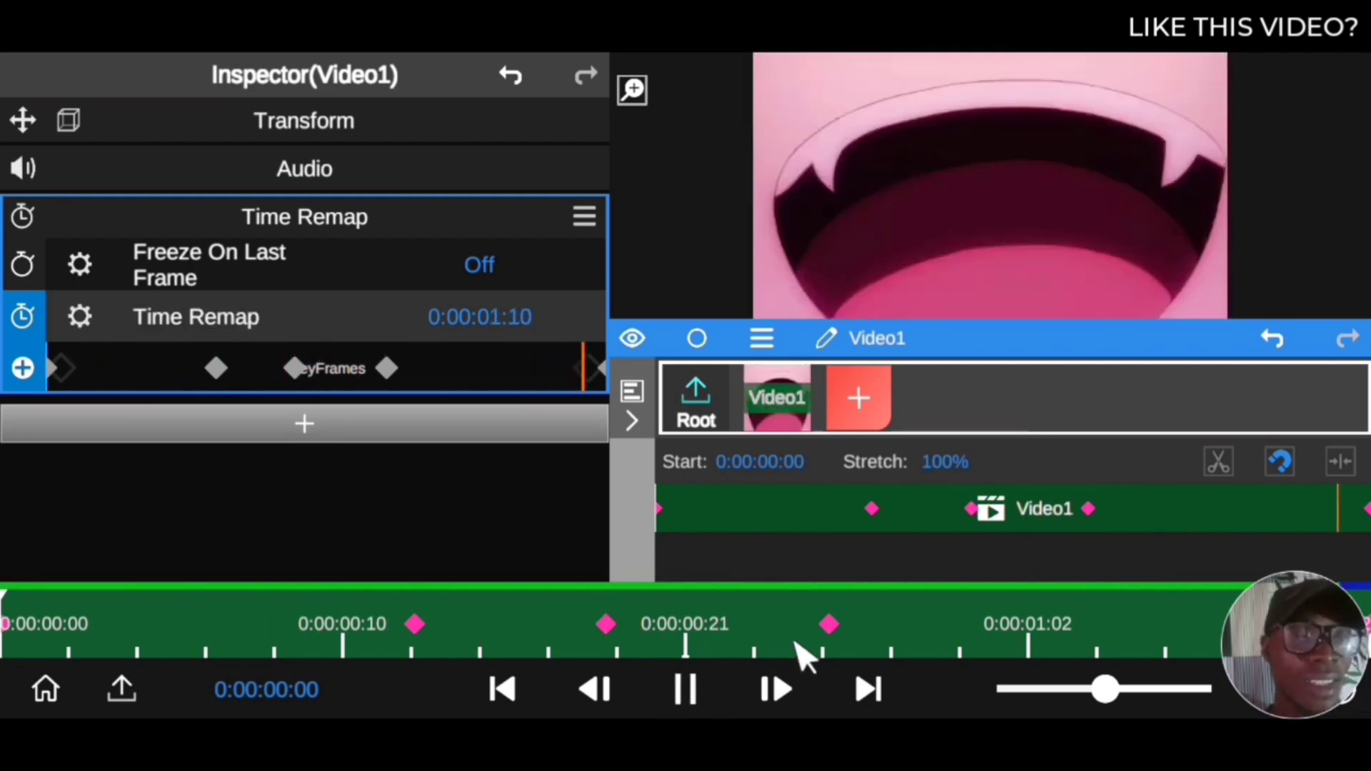
left_click_drag(1113, 620, 10, 696)
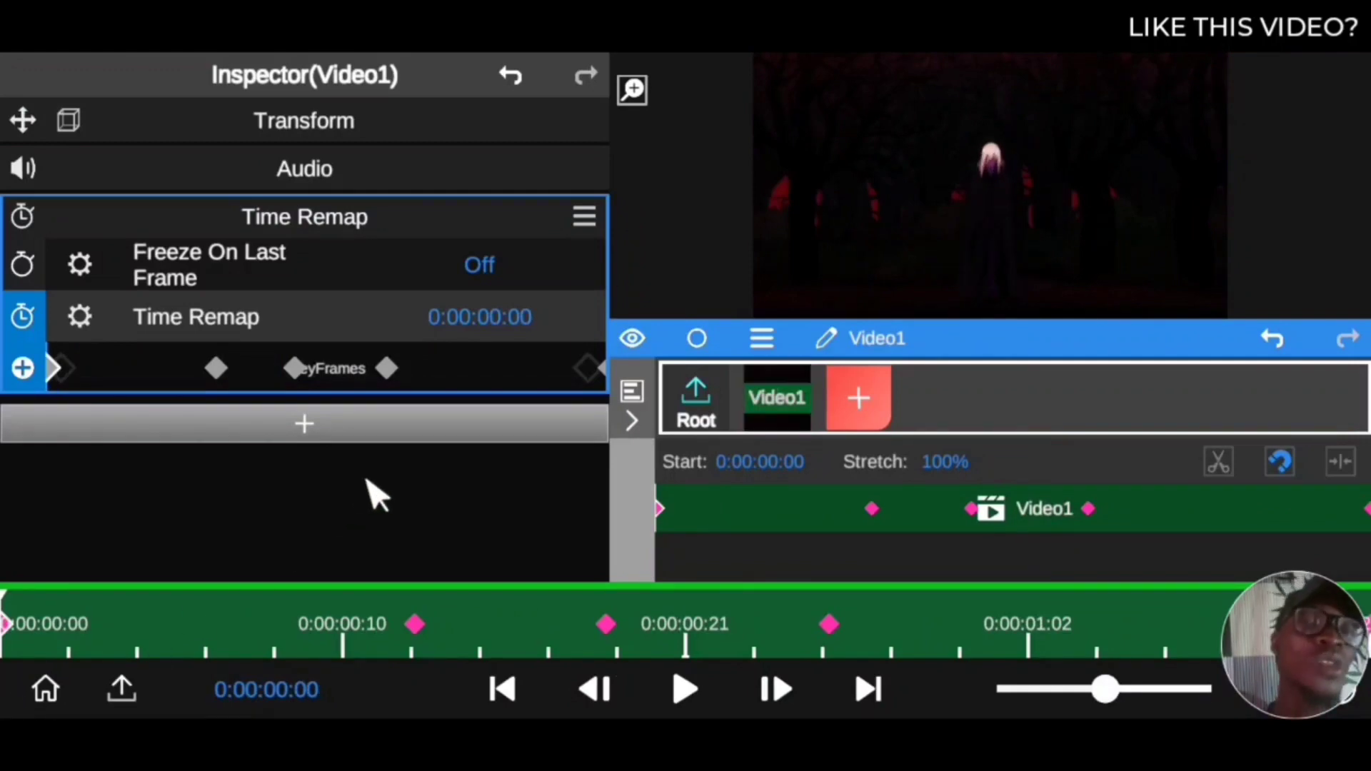
- Reset the Time Remap property and delete it from Video1
left_click(585, 217)
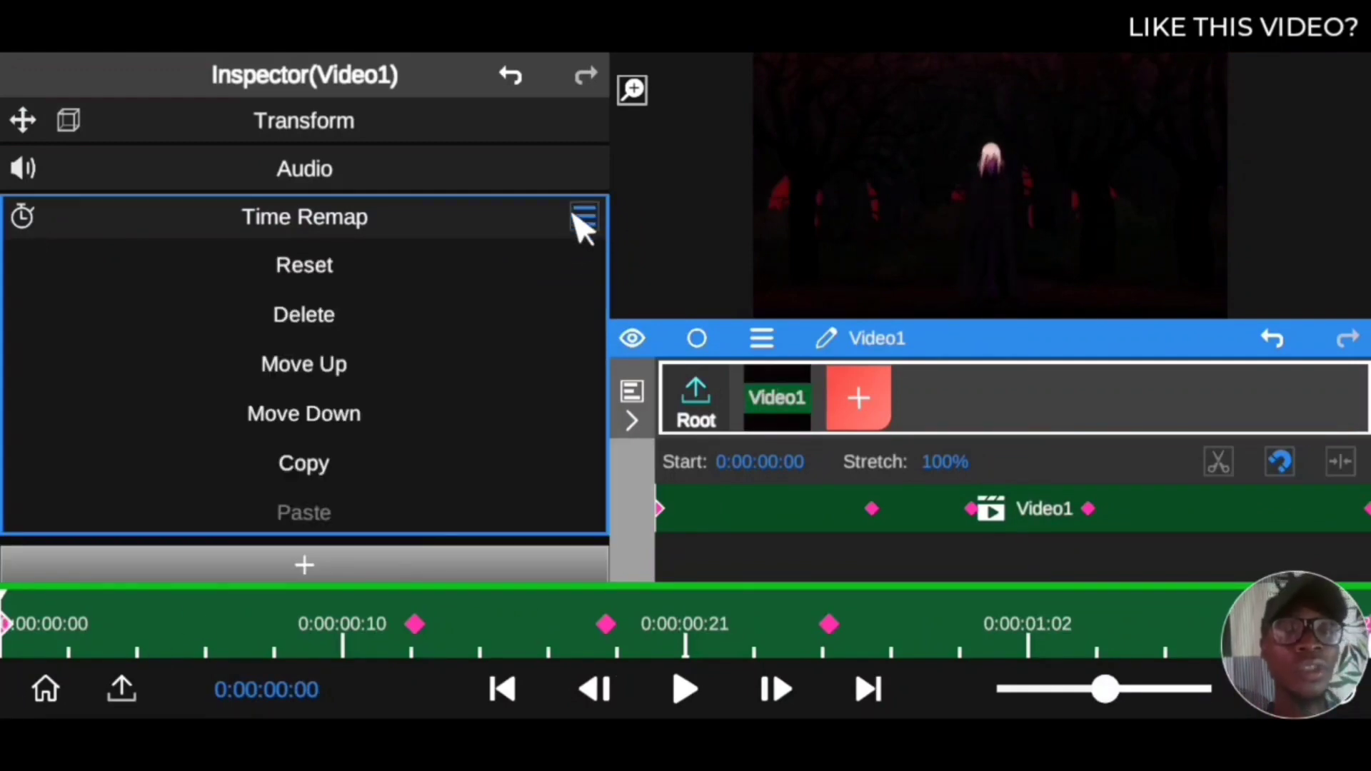
left_click(366, 265)
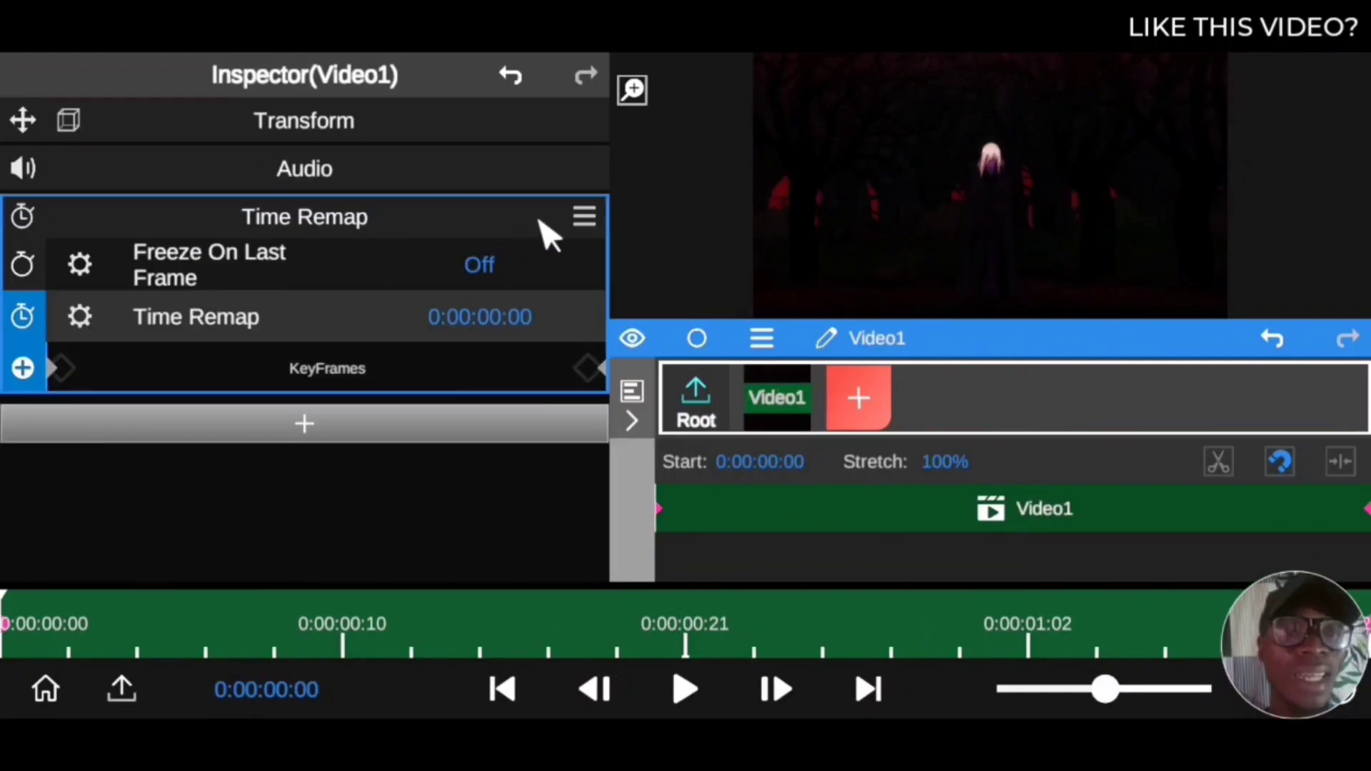
left_click(585, 217)
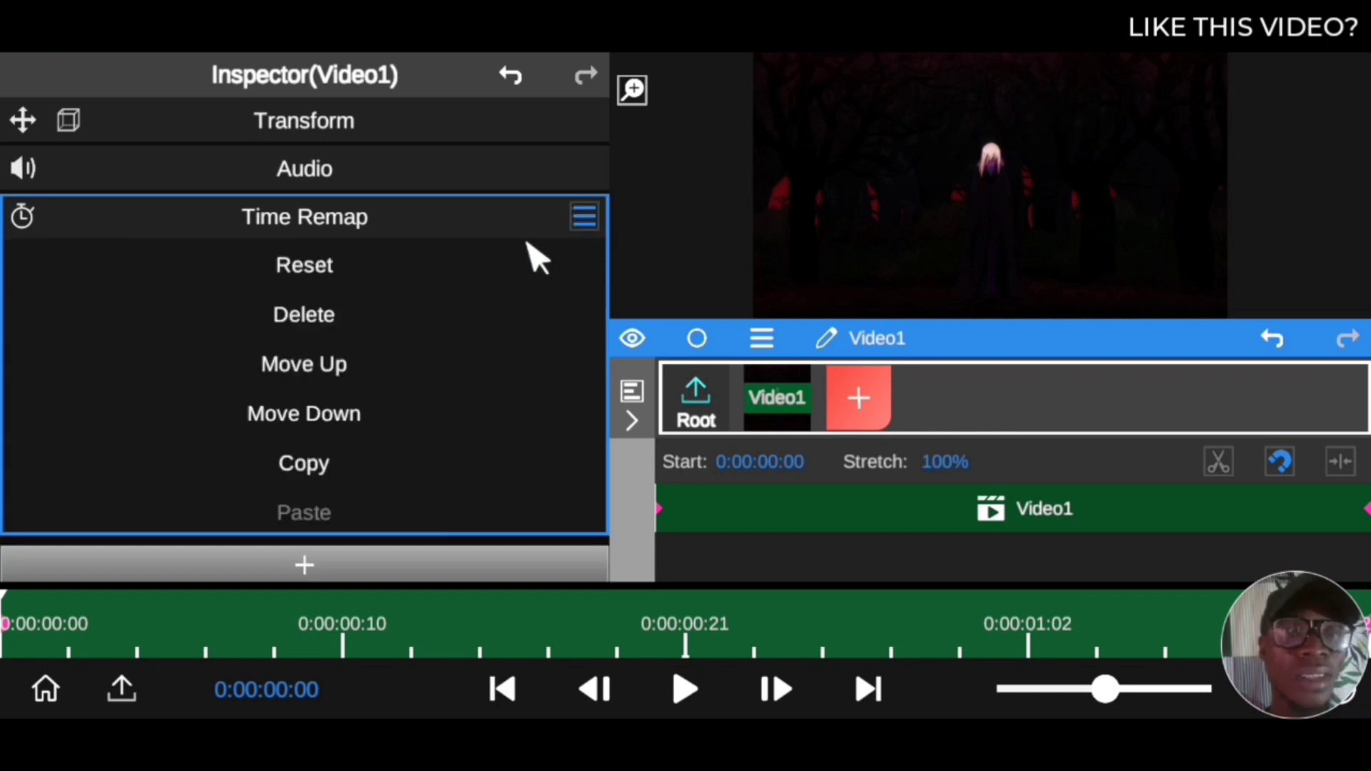
left_click(274, 312)
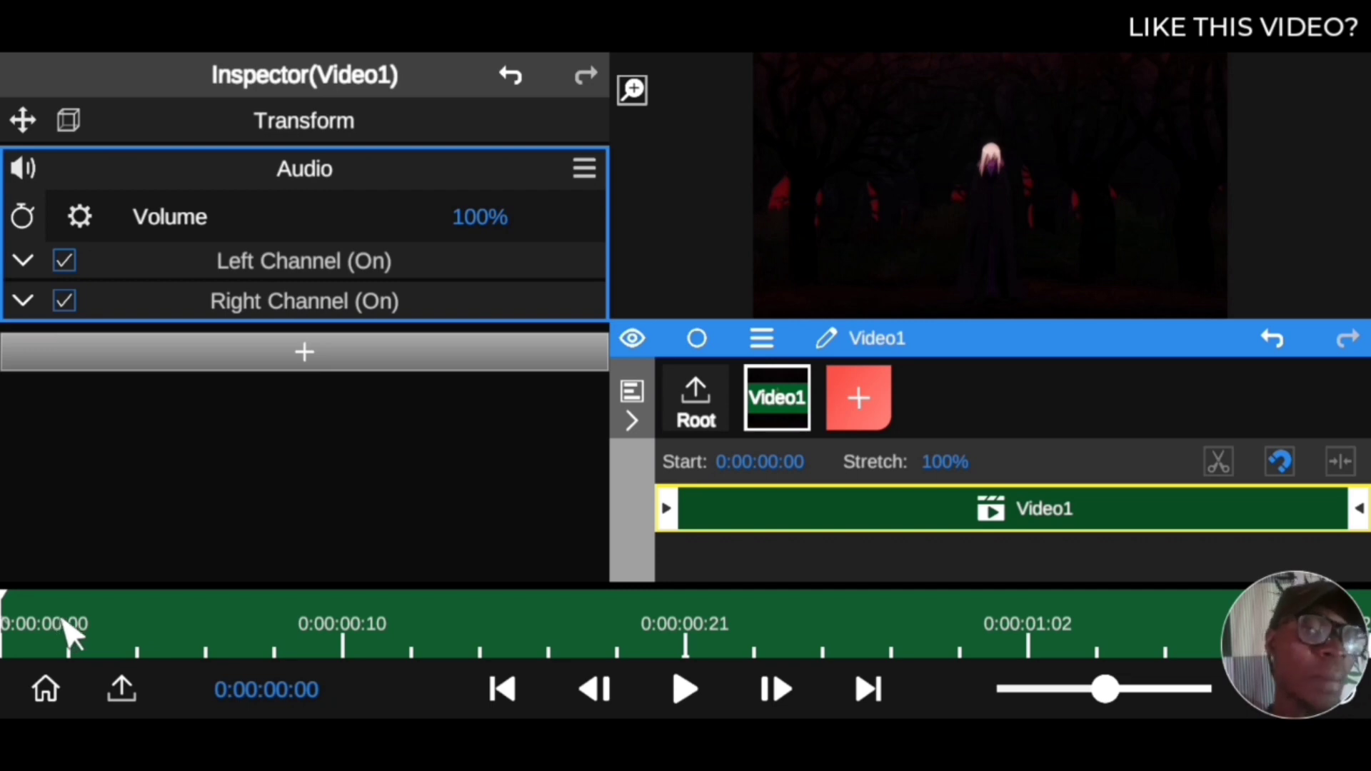
- Split Video1 at 0:00:00:21 into two clips and trim off their hidden ranges
left_click_drag(69, 632, 178, 639)
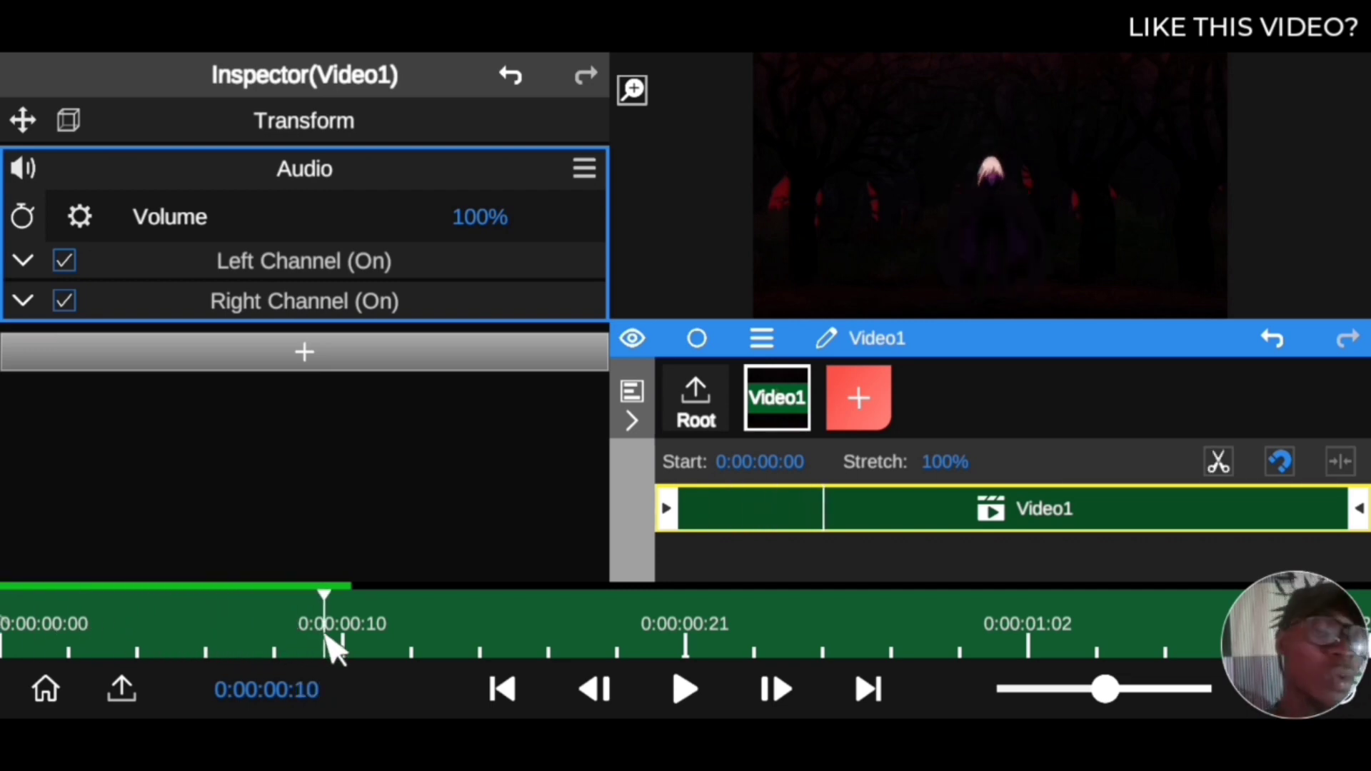
left_click_drag(328, 643, 681, 653)
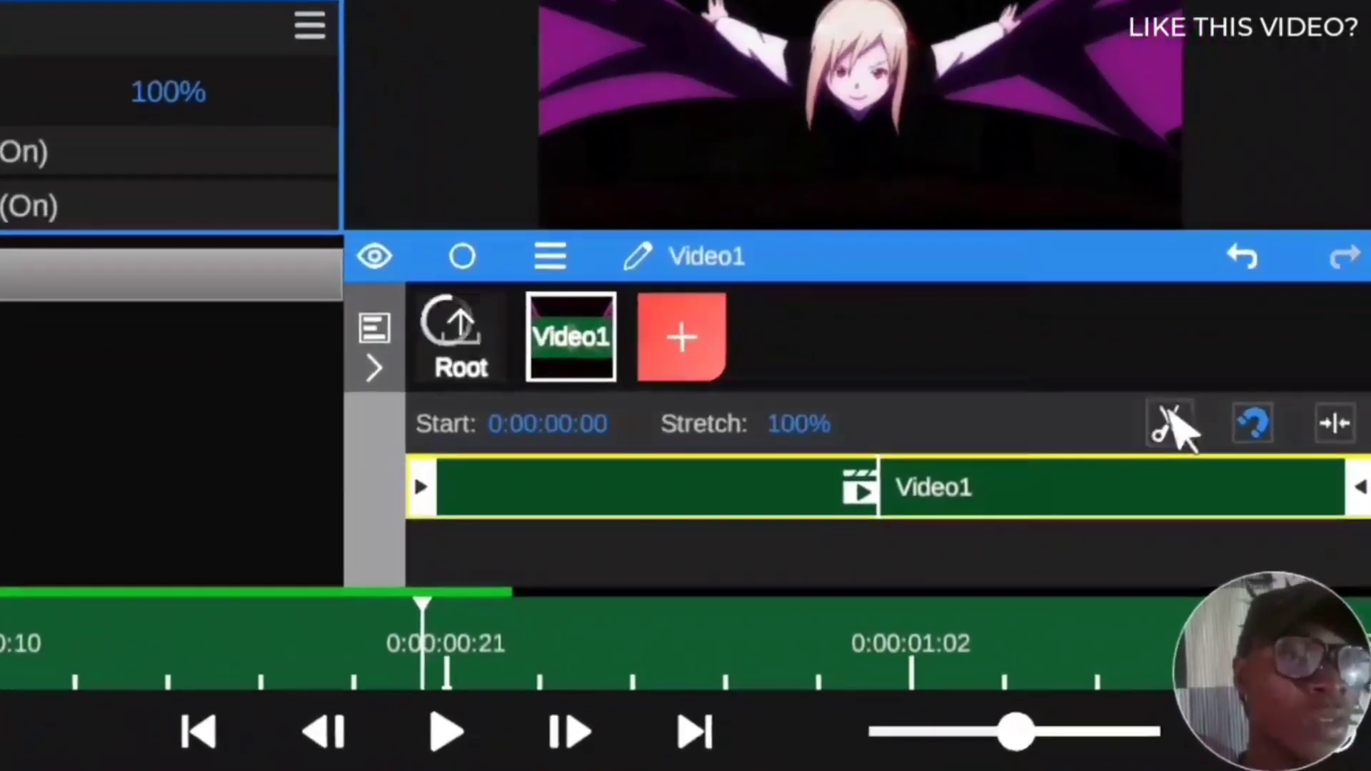
left_click(1219, 462)
left_click(1350, 429)
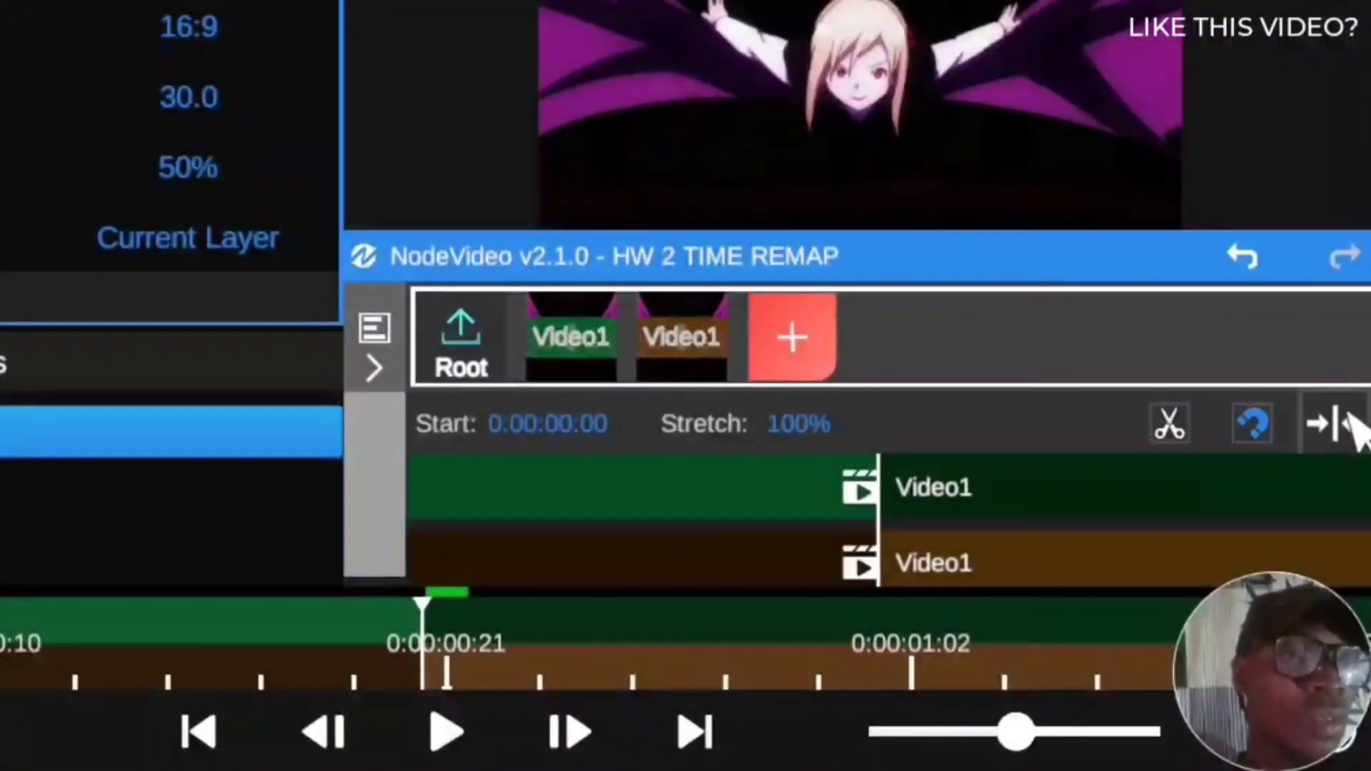
left_click(1039, 564)
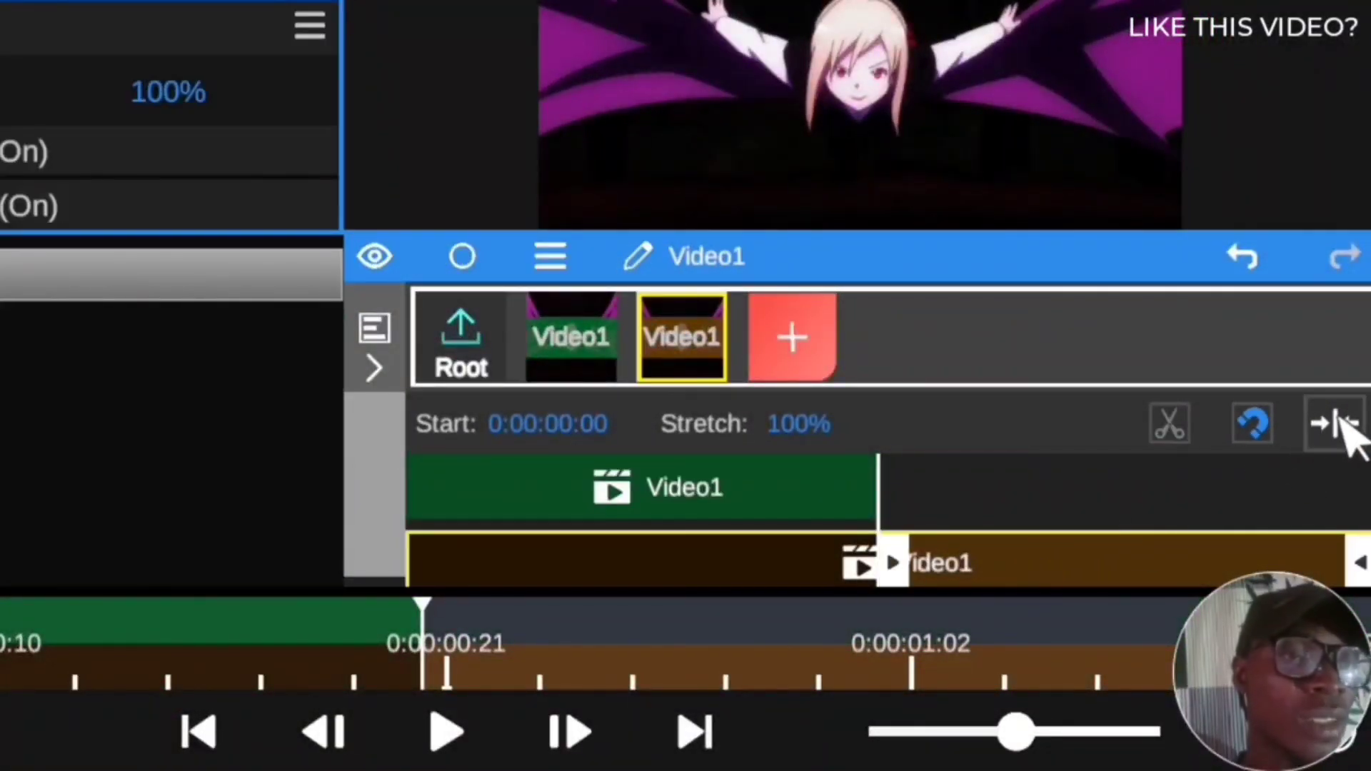
left_click(613, 532)
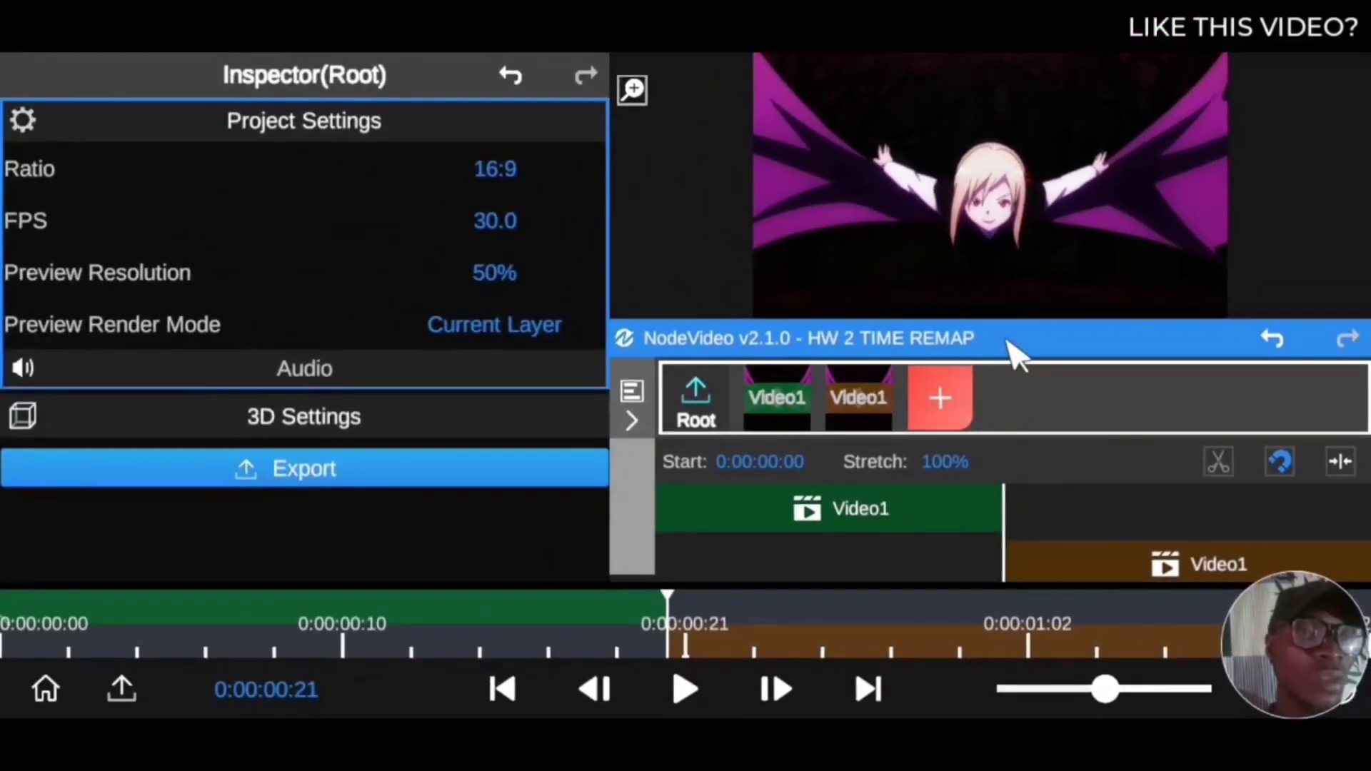
- Play the two split clips from the start and scrub across the cut to review both parts
left_click_drag(1016, 354, 999, 300)
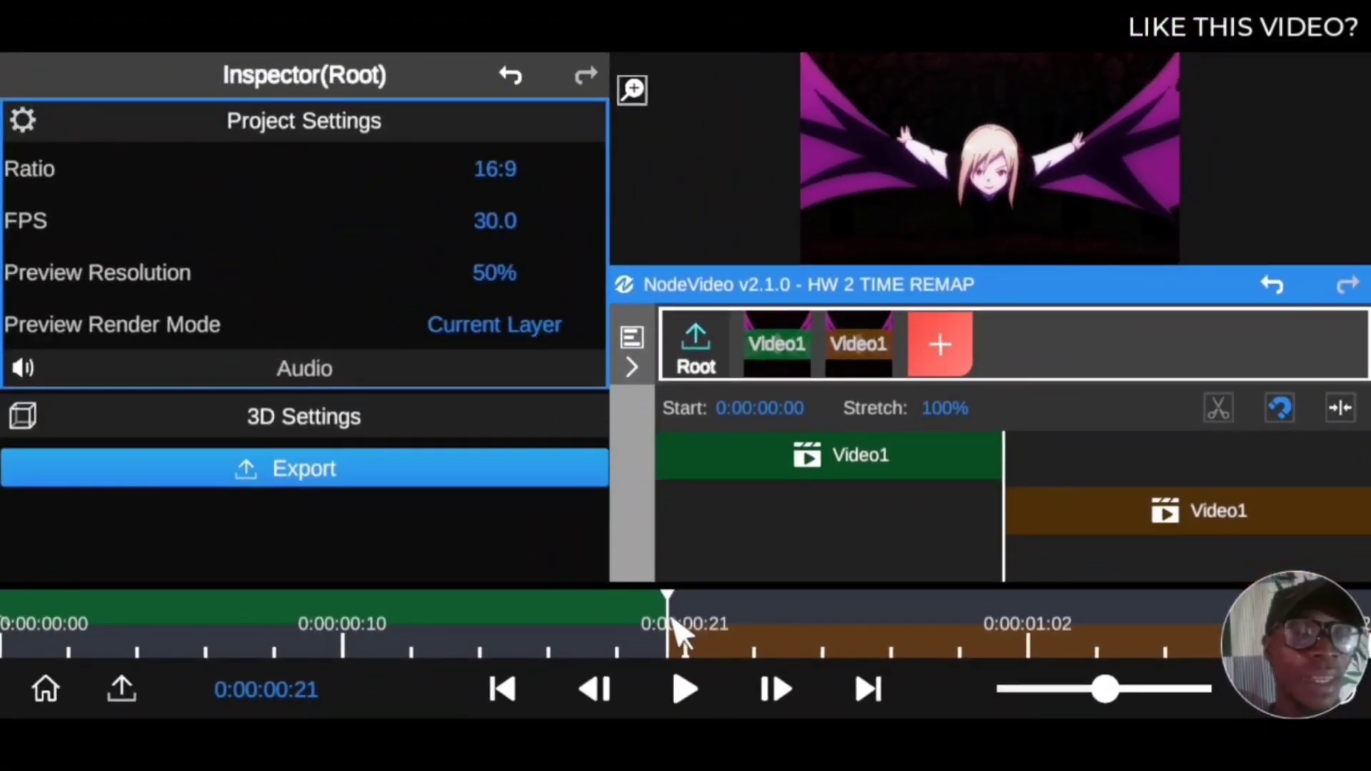
left_click_drag(679, 632, 4, 628)
left_click(675, 679)
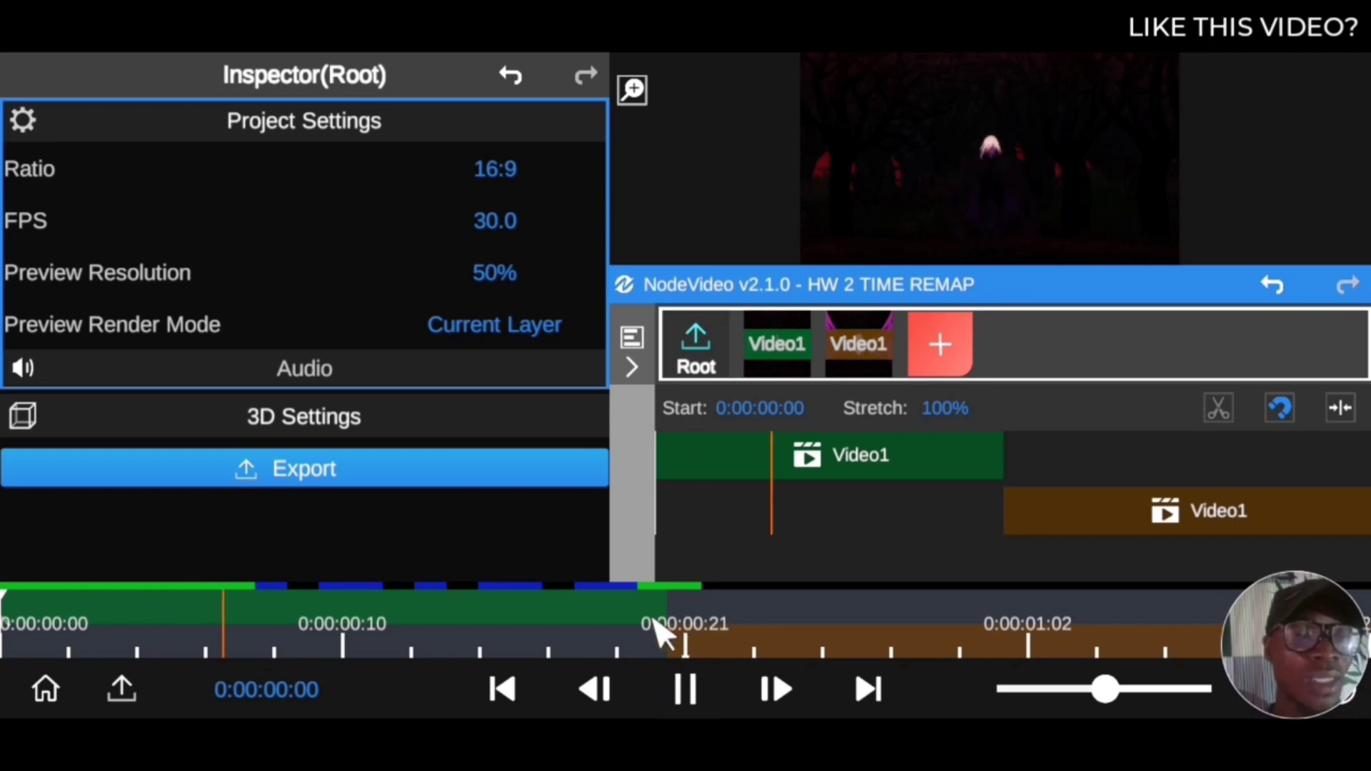
left_click(1033, 635)
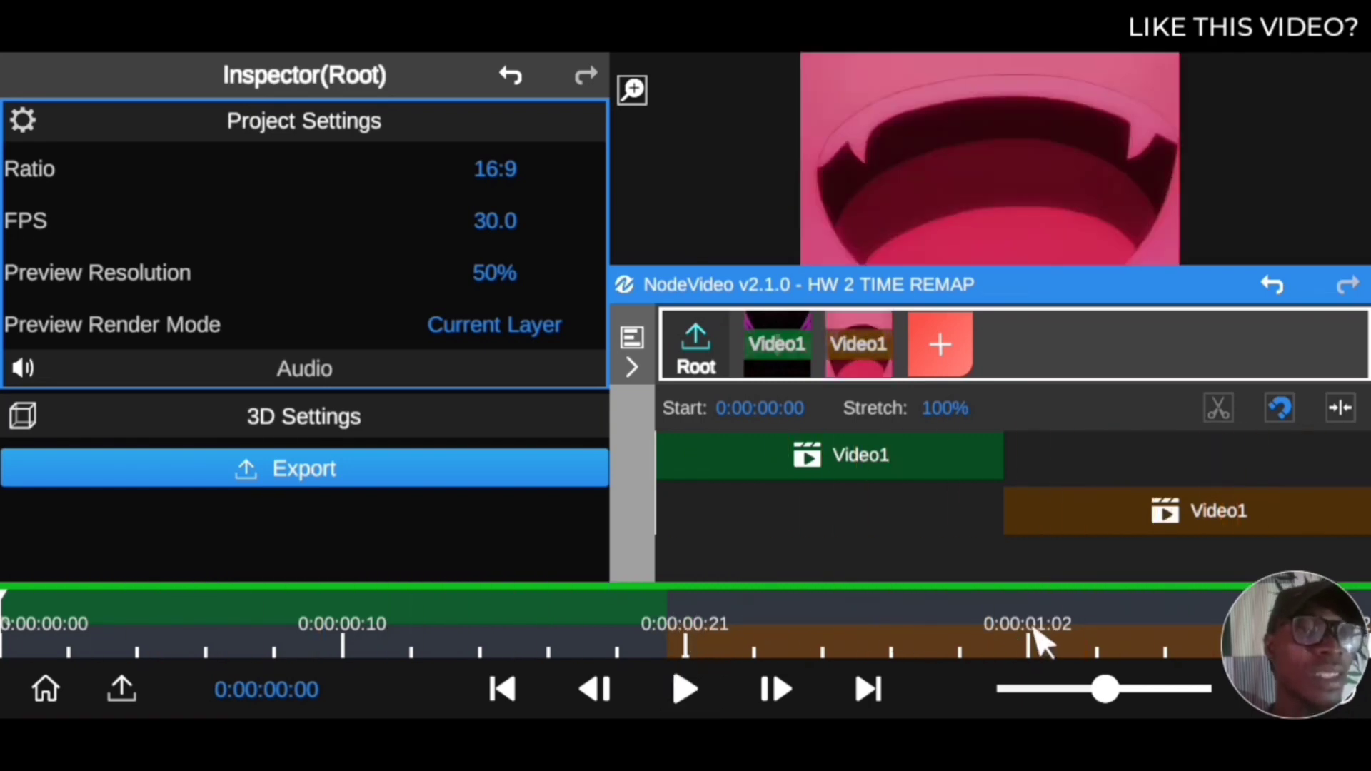
left_click_drag(868, 635, 631, 647)
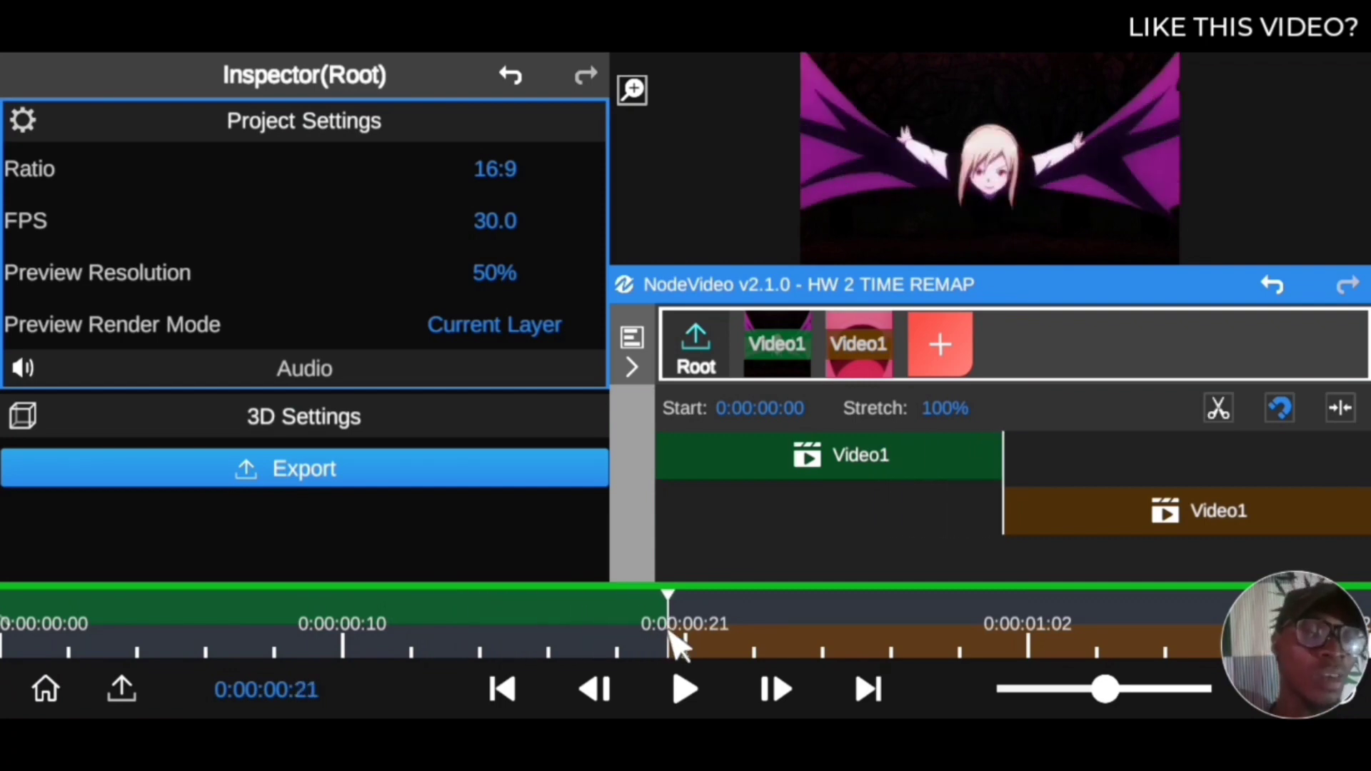
left_click_drag(714, 646, 1050, 651)
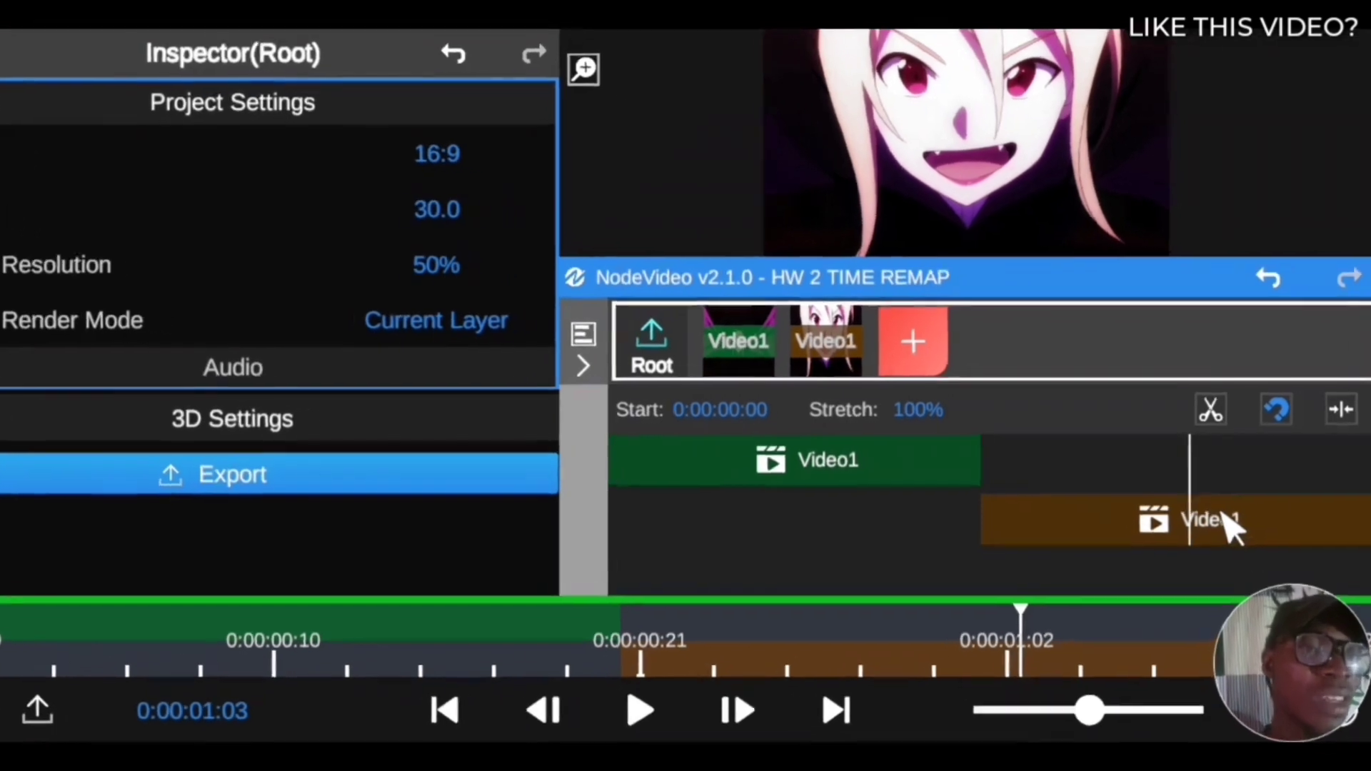
- Add a Time Remap property to the second Video1 clip
left_click(1240, 518)
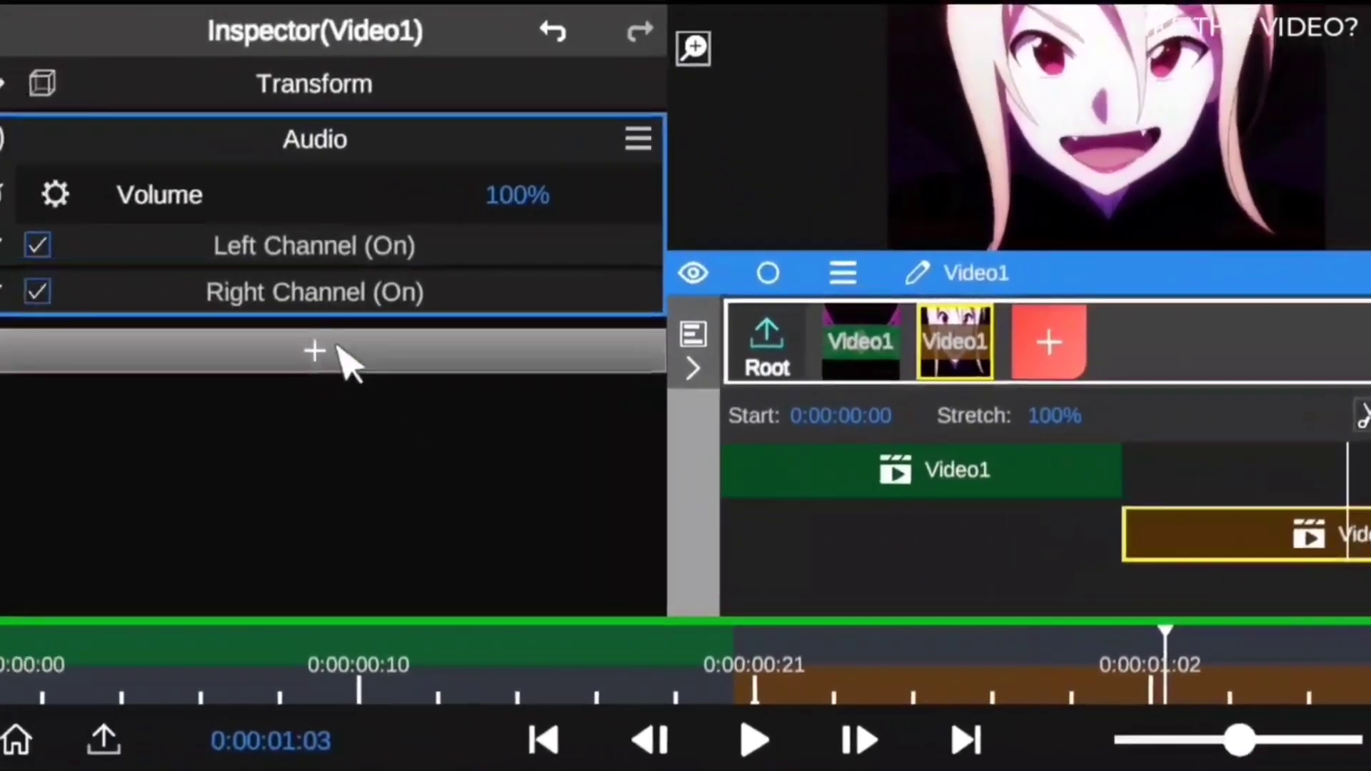
left_click(180, 356)
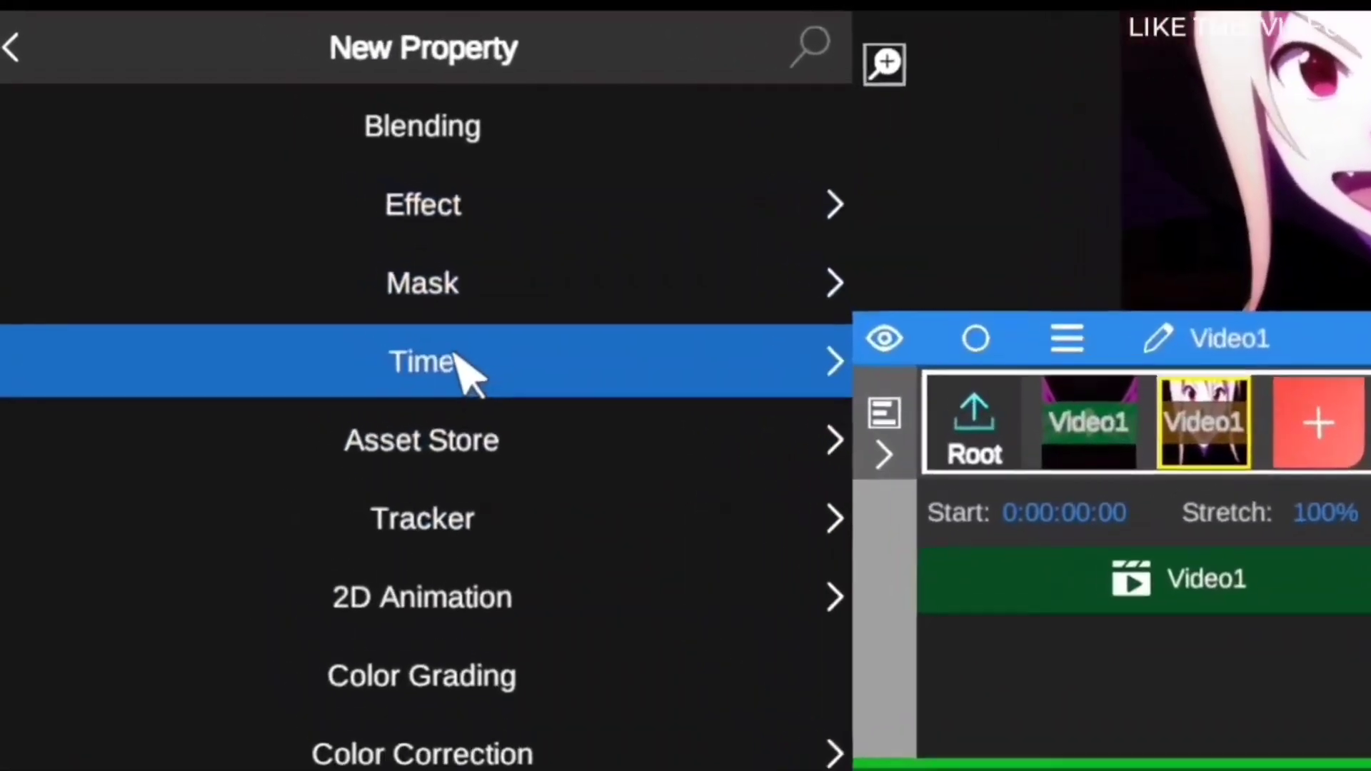
left_click(457, 361)
left_click(468, 126)
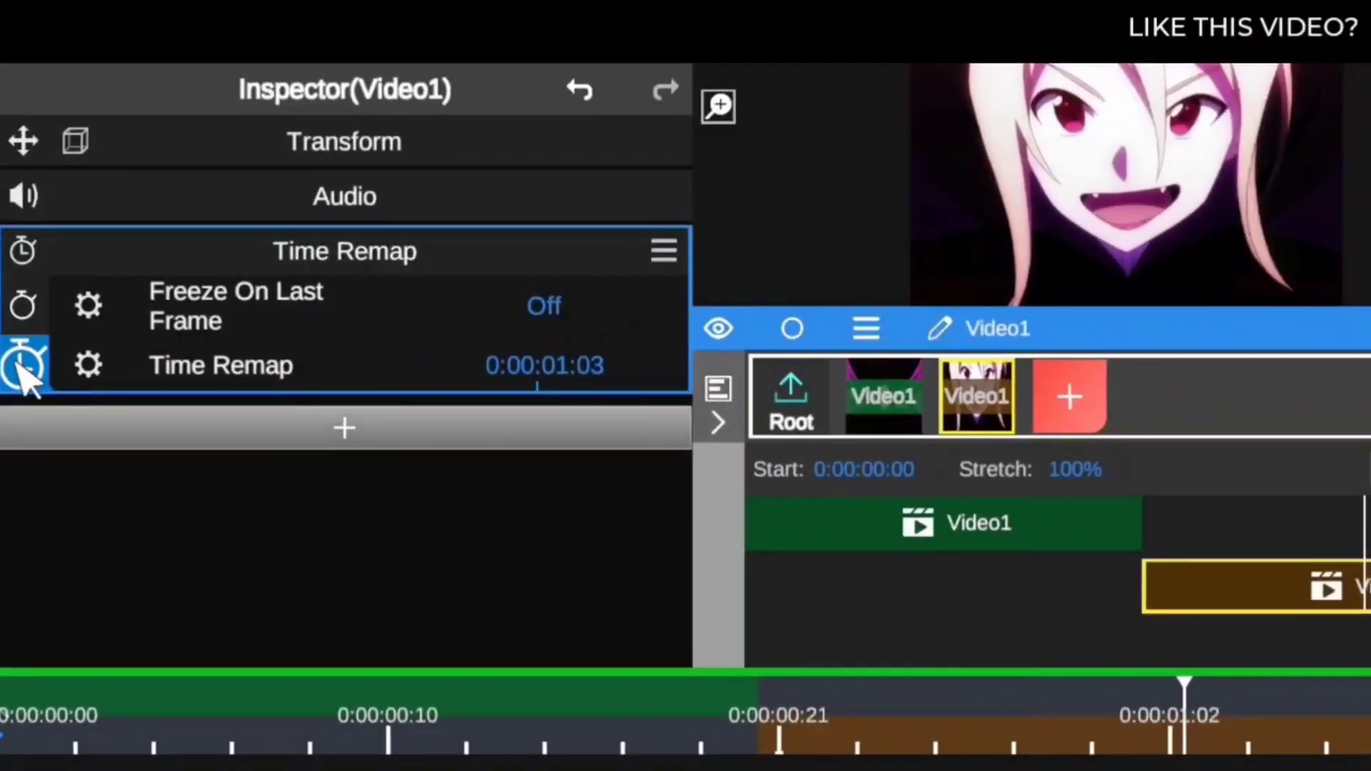
- Enable keyframes for Time Remap on the second Video1 clip and swap its start and end keyframes to reverse playback
left_click(24, 367)
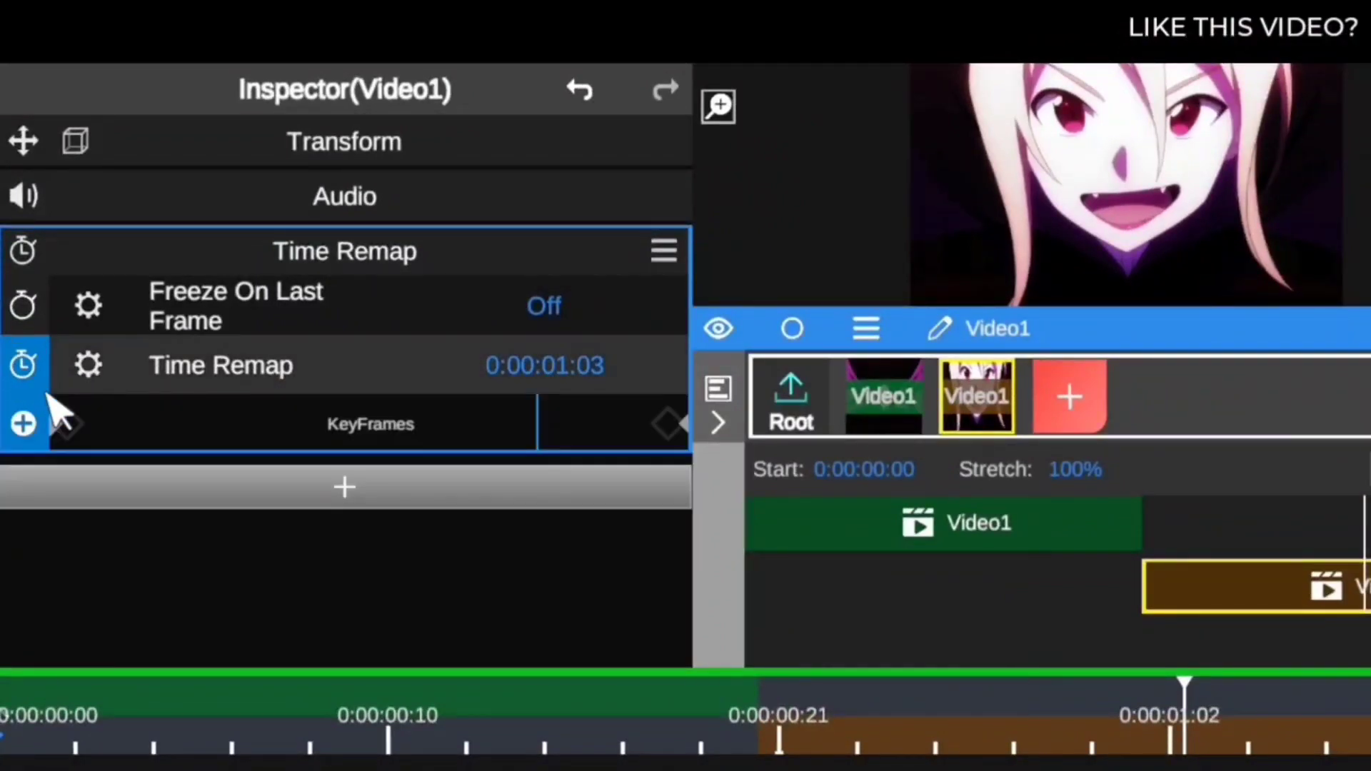
left_click(683, 422)
left_click_drag(680, 420, 166, 415)
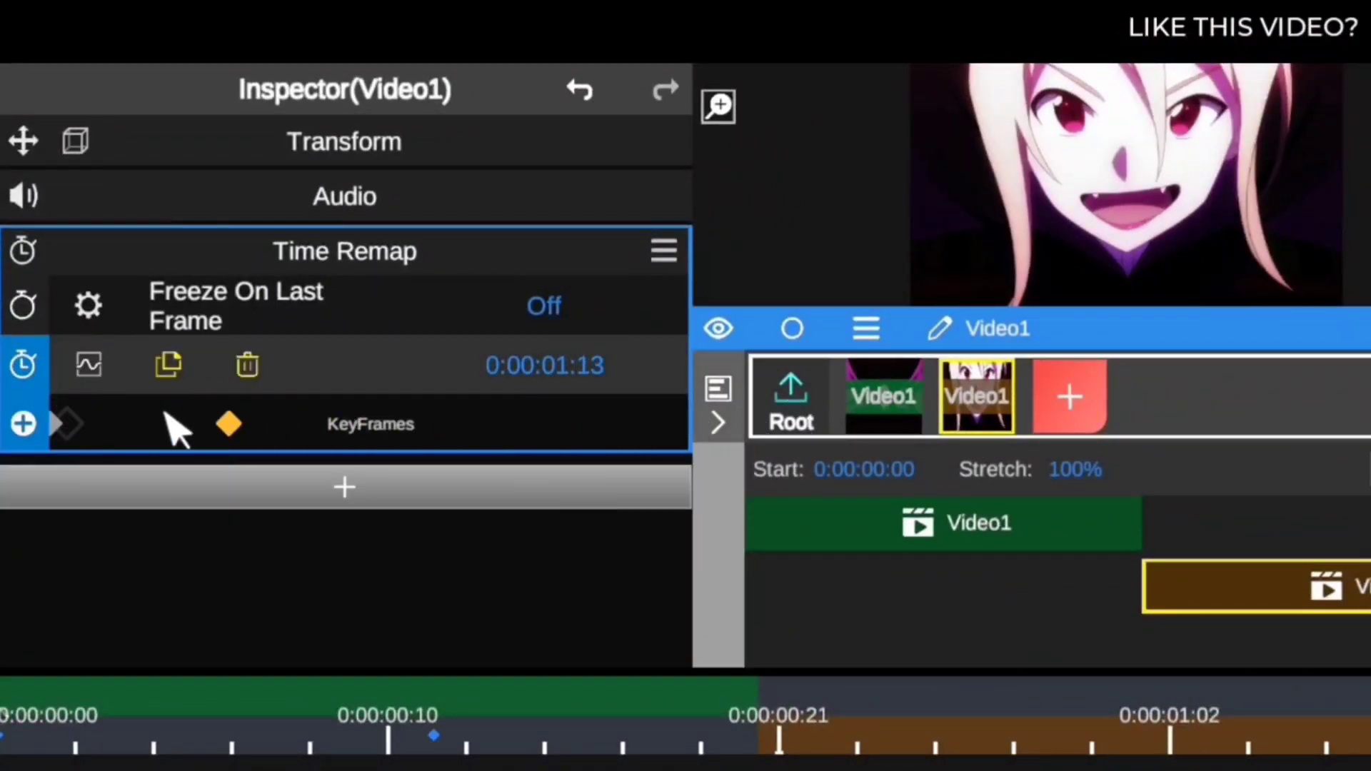
left_click_drag(57, 428, 858, 453)
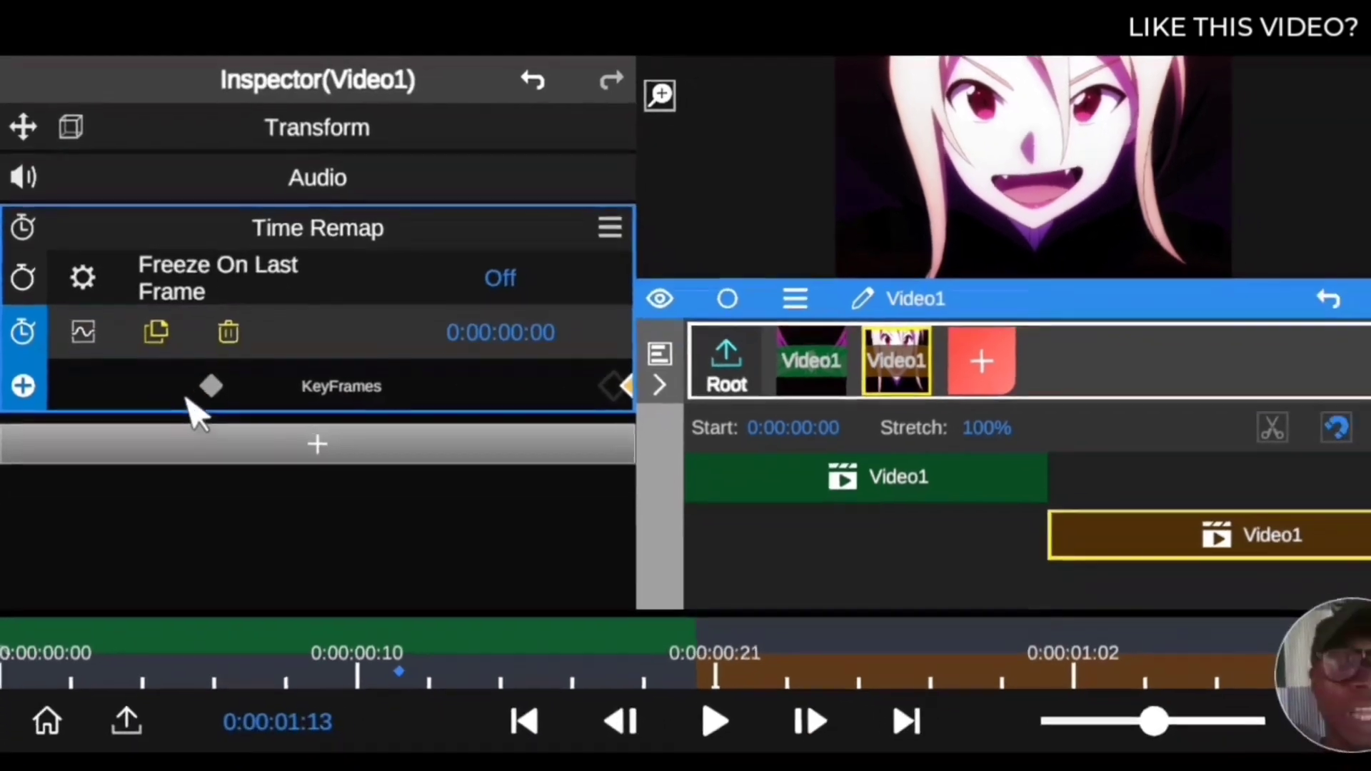
left_click(229, 424)
left_click_drag(205, 369, 32, 368)
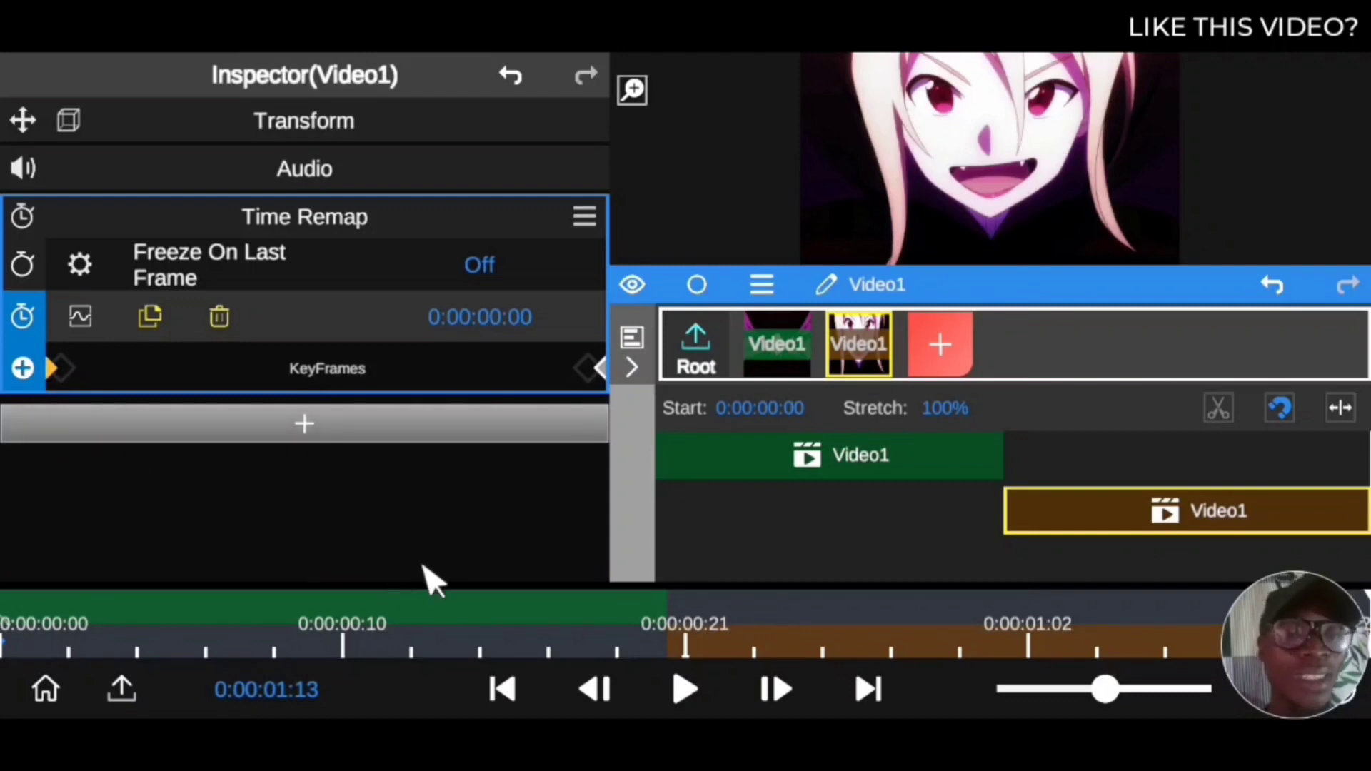
- Play the project from 0:00:00:00 and scrub through both clips to review the reversed Time Remap
left_click_drag(750, 611, 4, 613)
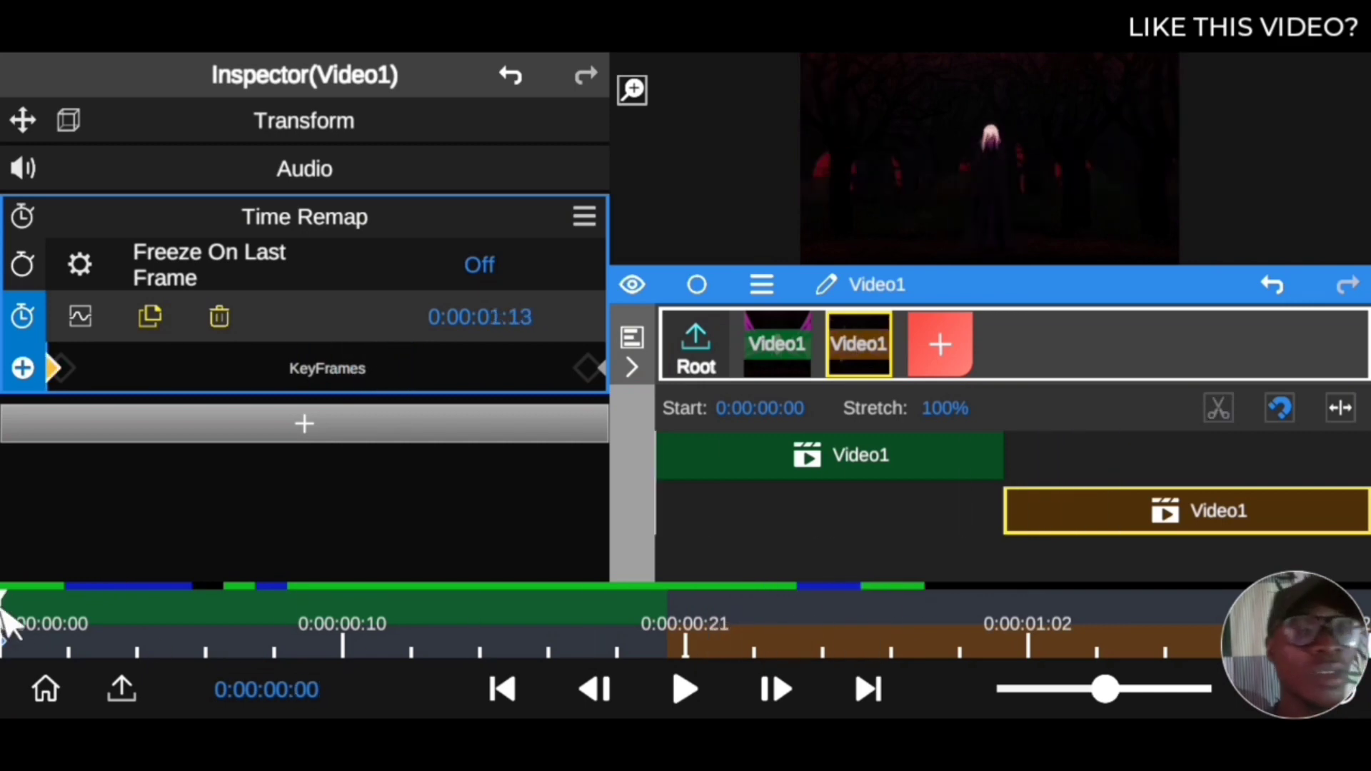
left_click(680, 690)
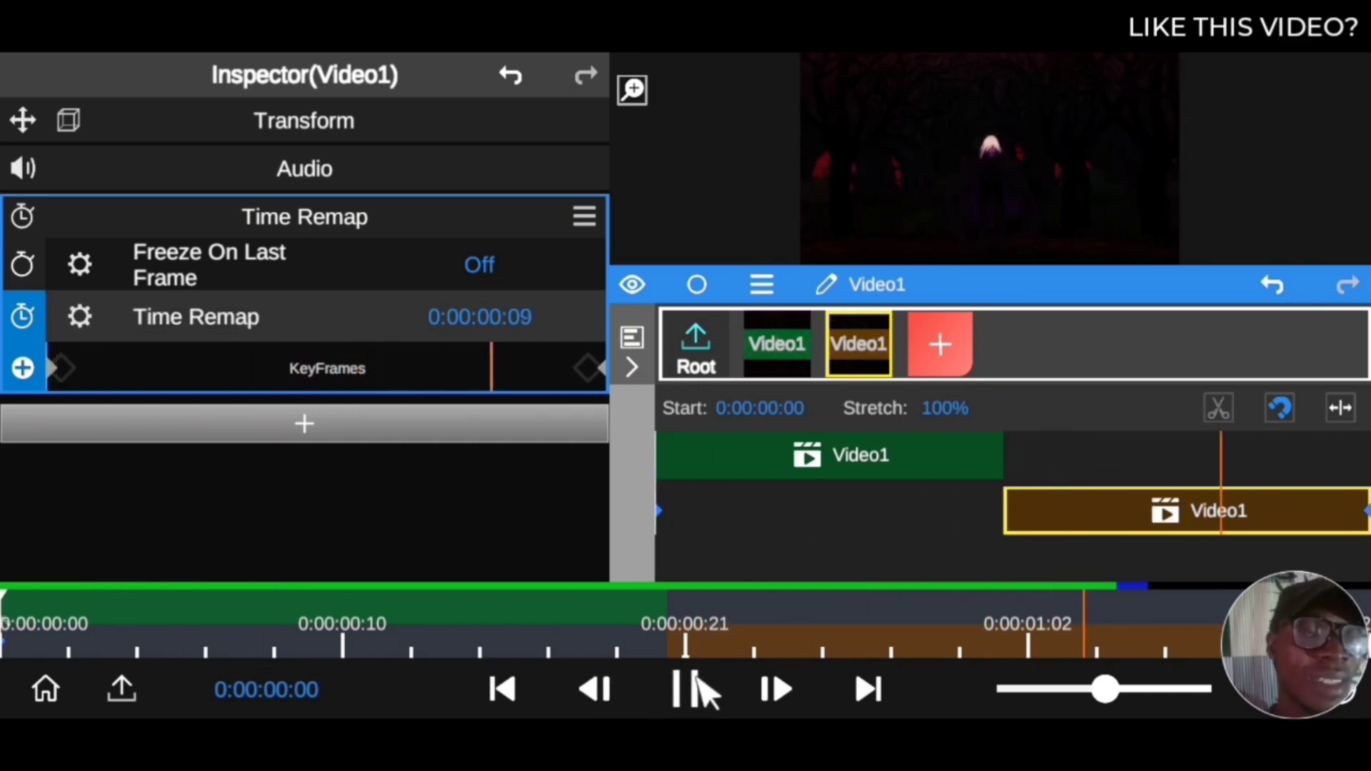
left_click(686, 689)
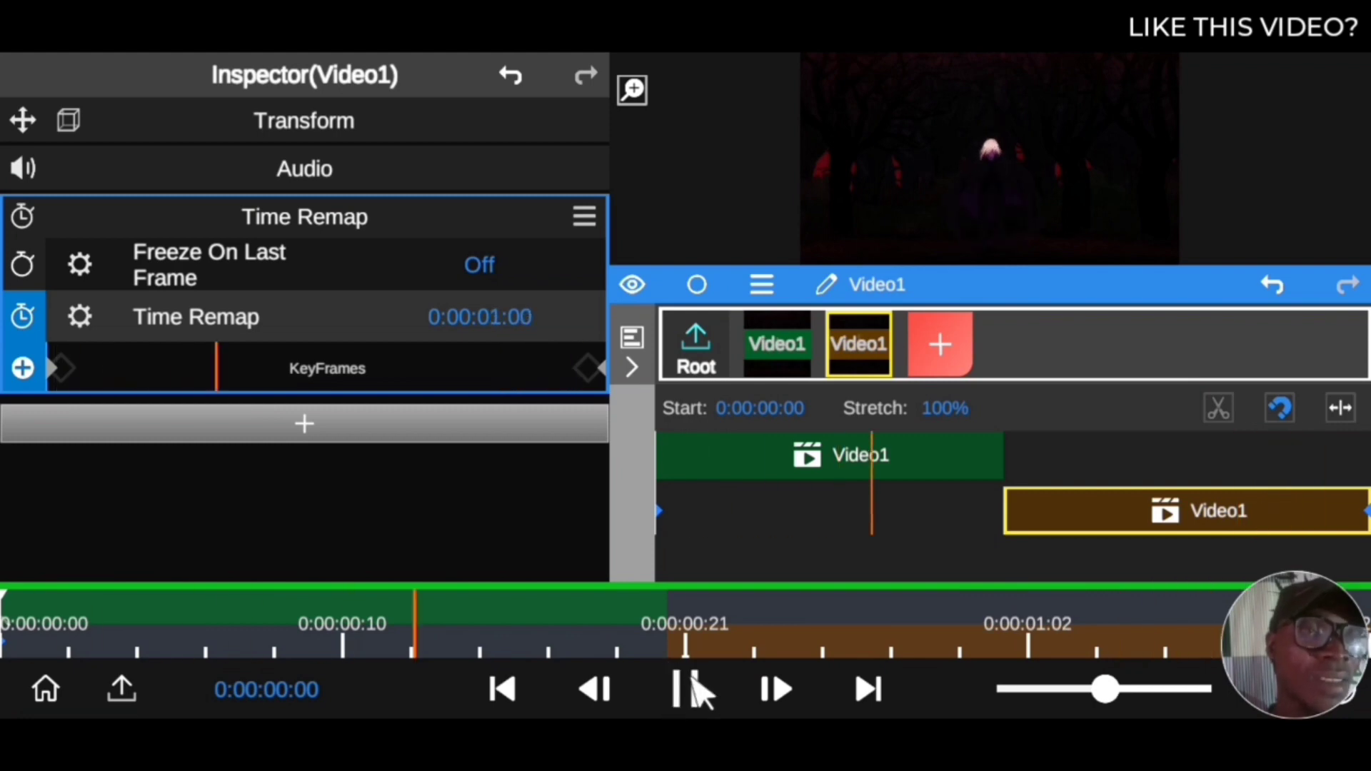
left_click(689, 689)
left_click(532, 661)
left_click_drag(525, 656, 986, 680)
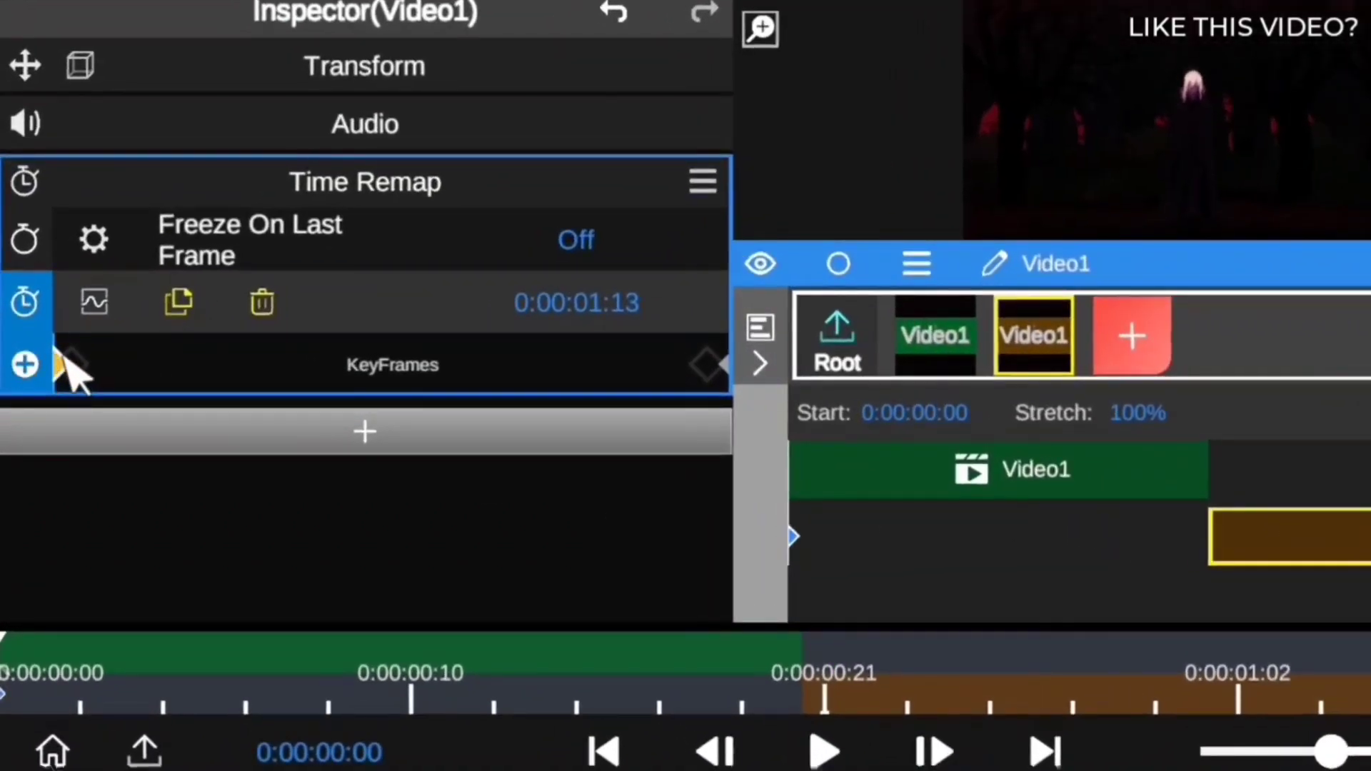
- Try moving the 0:00:01:13 Time Remap keyframe to the start of the second clip and play the project
left_click_drag(63, 357, 421, 404)
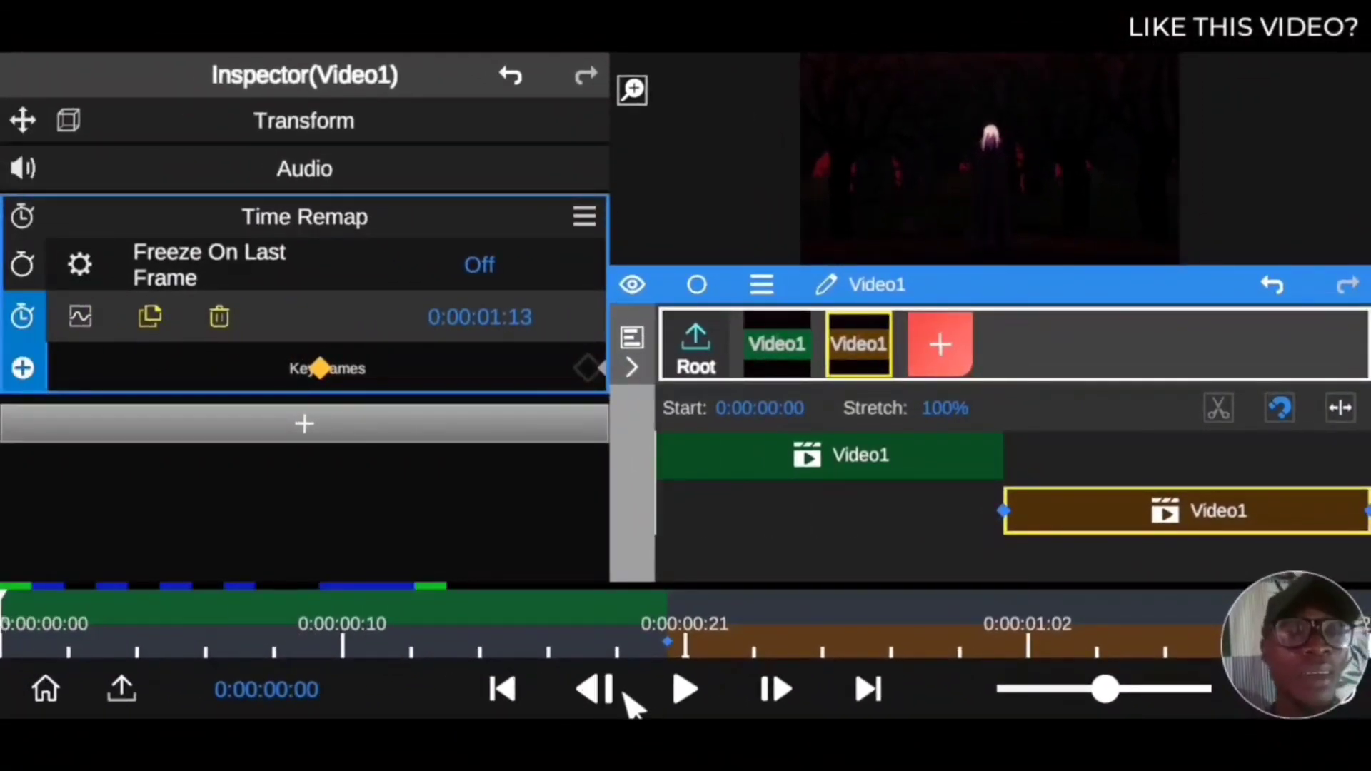
left_click(684, 690)
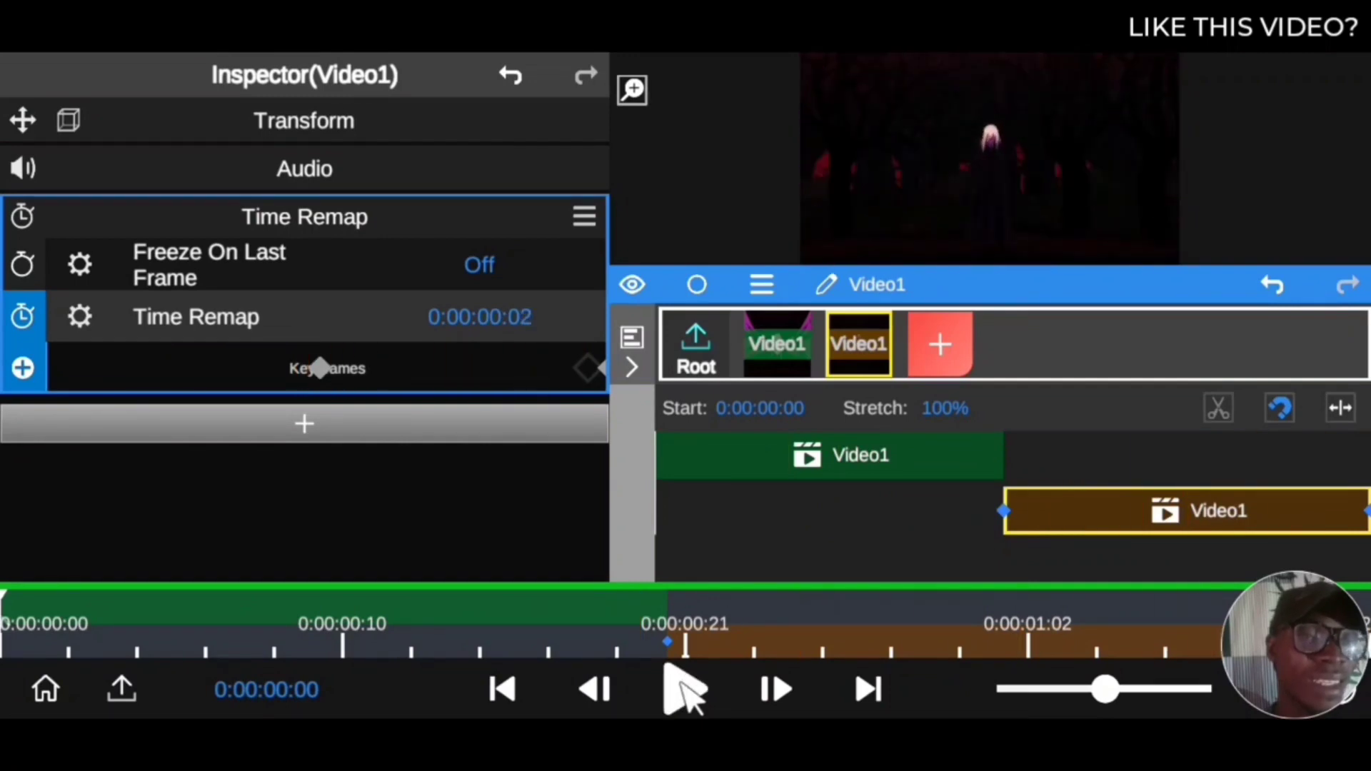
left_click(684, 689)
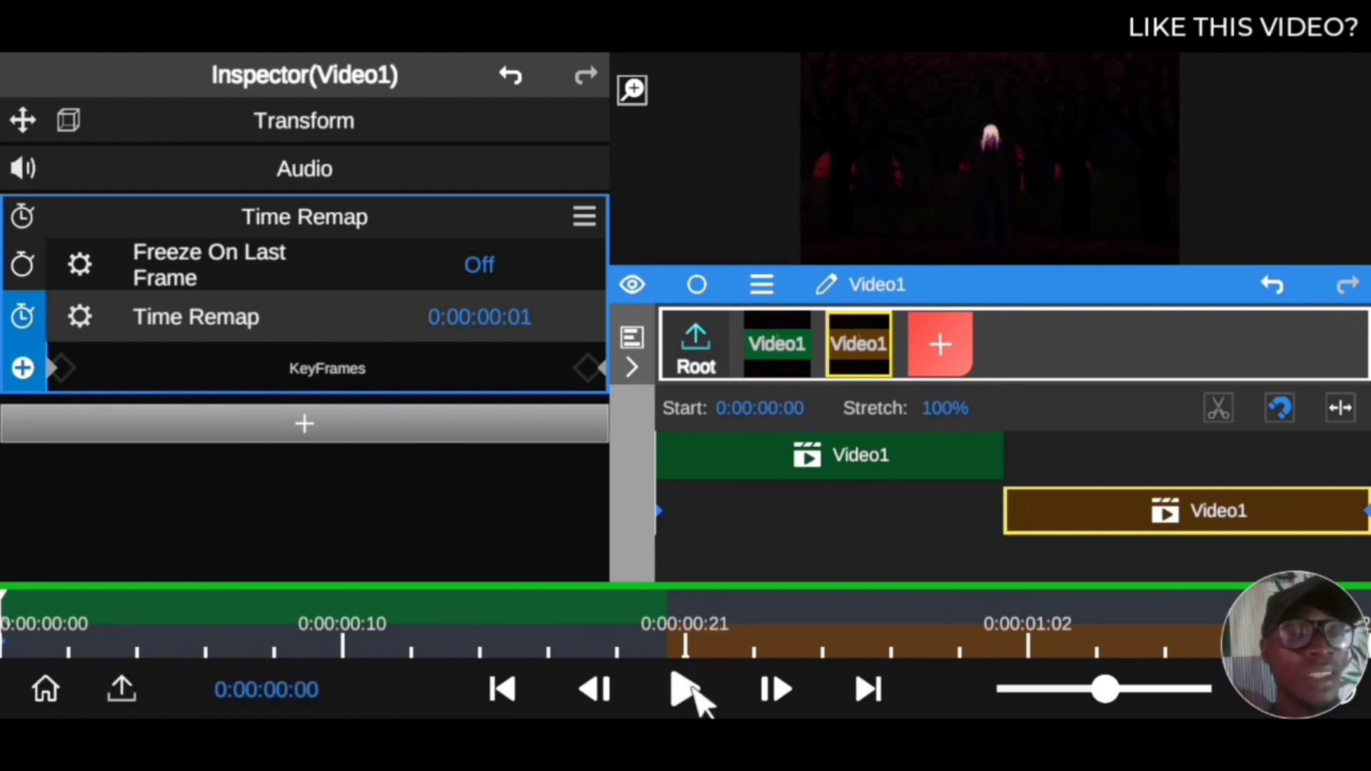
left_click(688, 690)
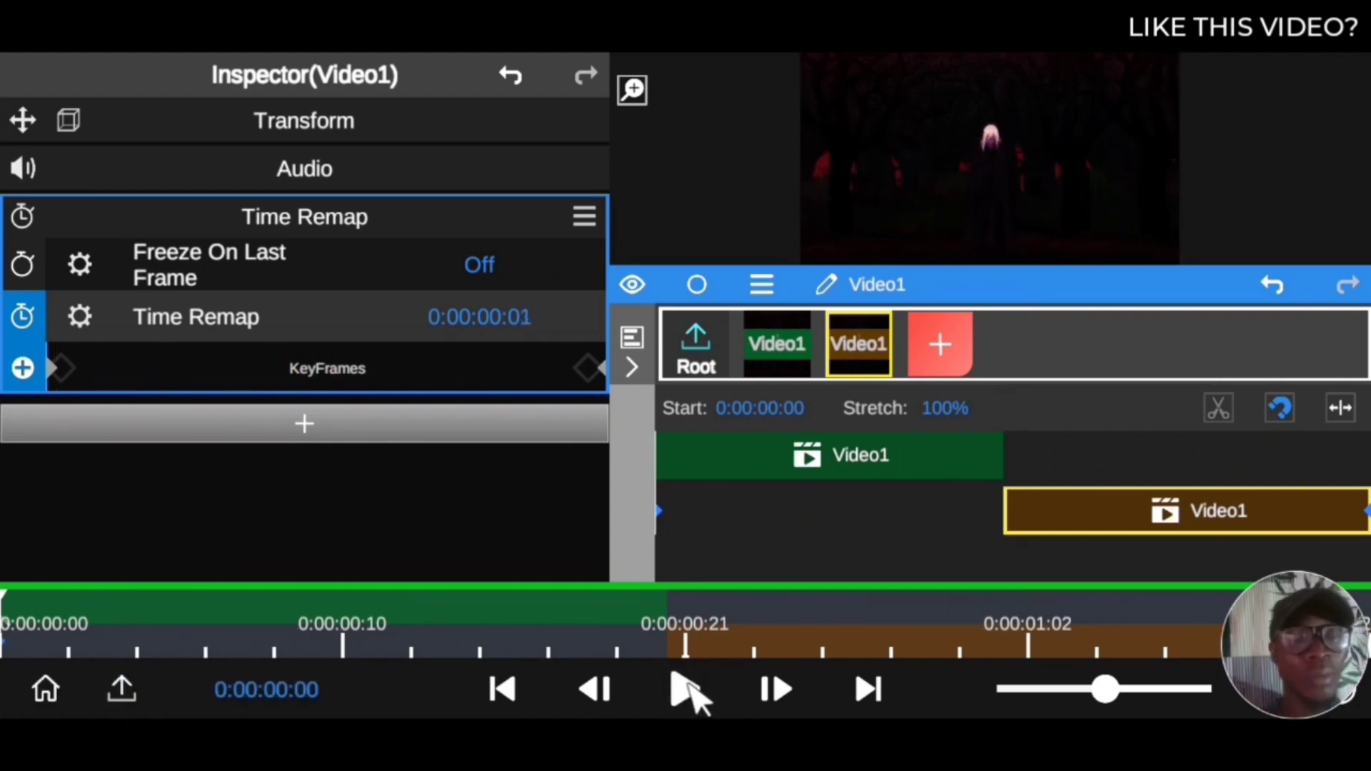